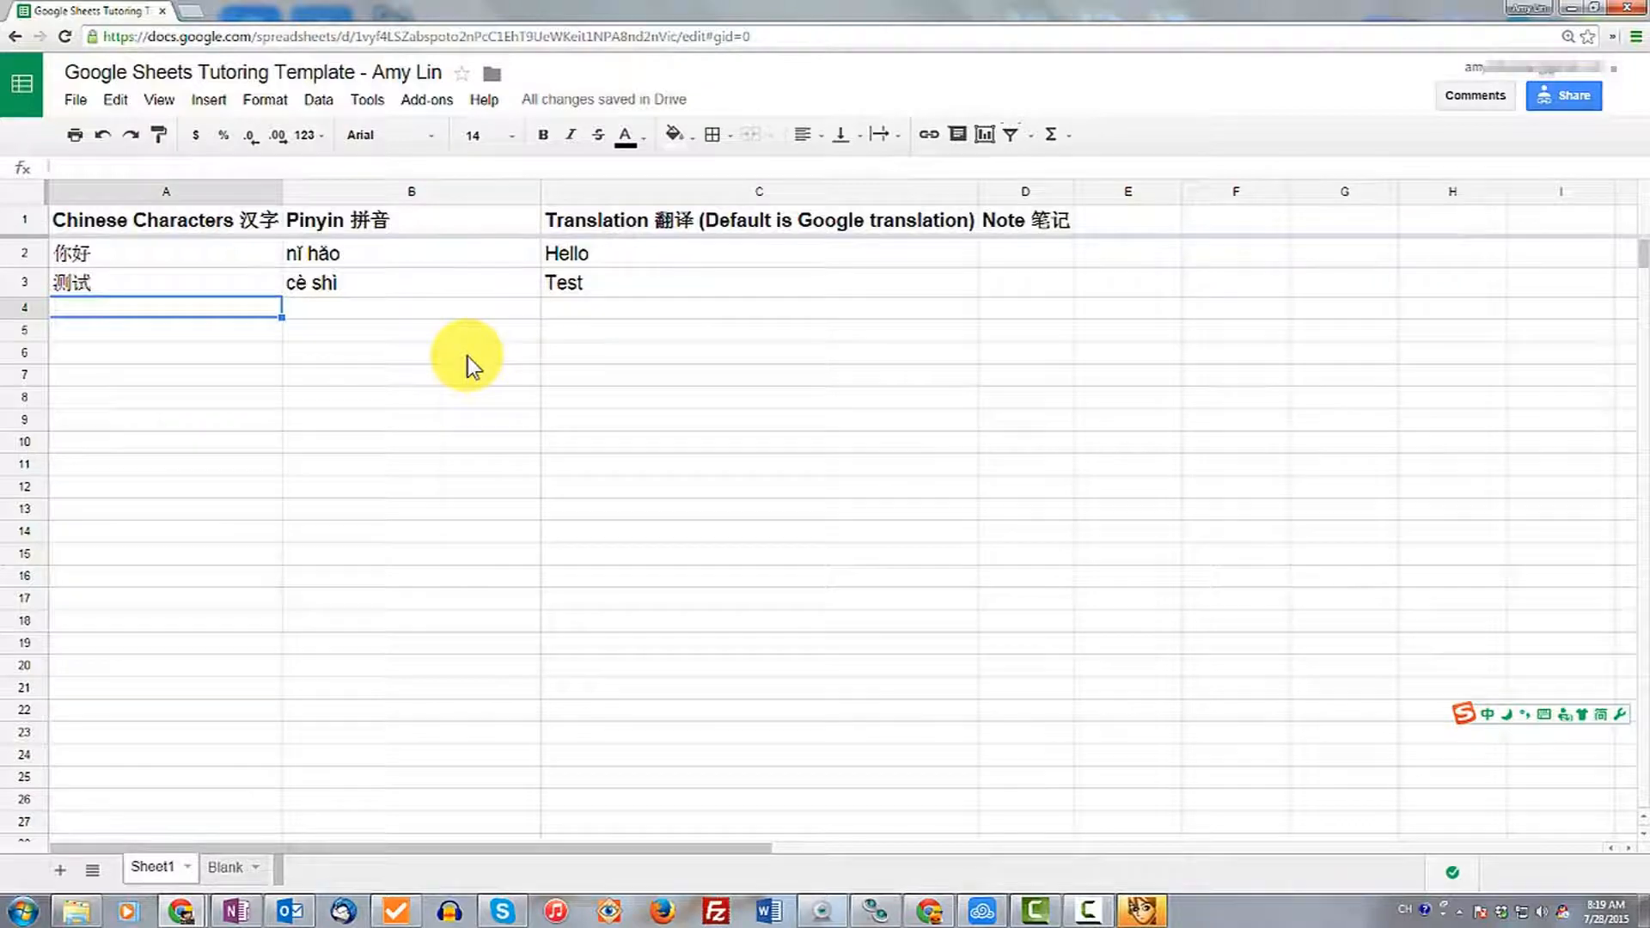
# Enter 你好 in cell A4 under Chinese Characters.
pyautogui.write('nihao')
pyautogui.press('space')
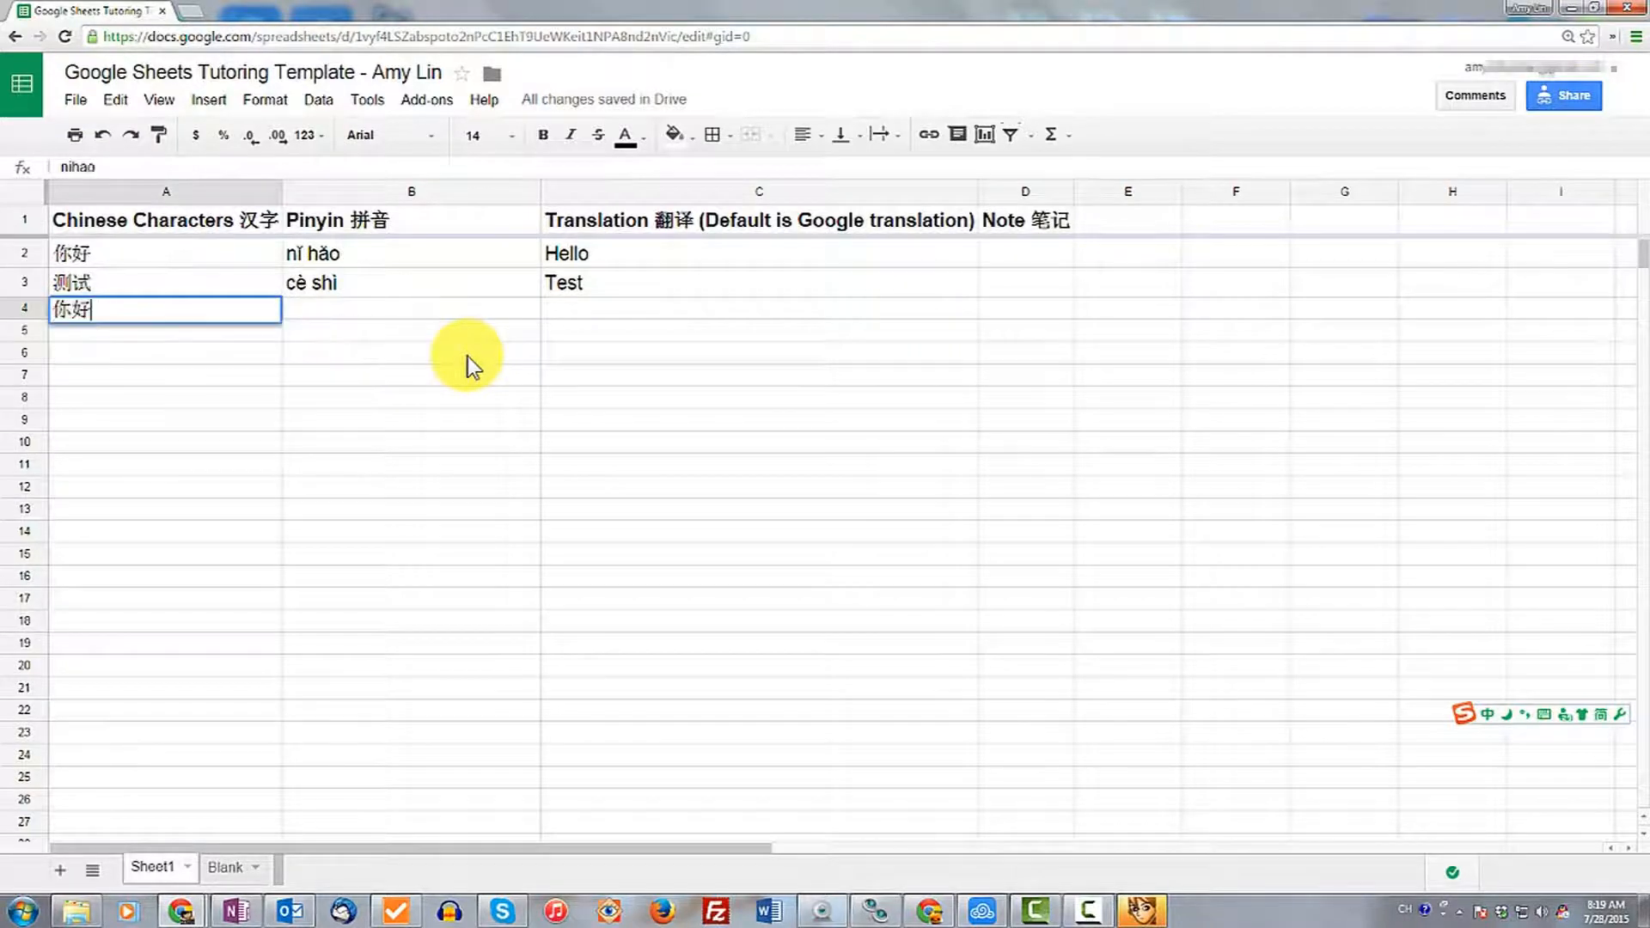
pyautogui.press('Return')
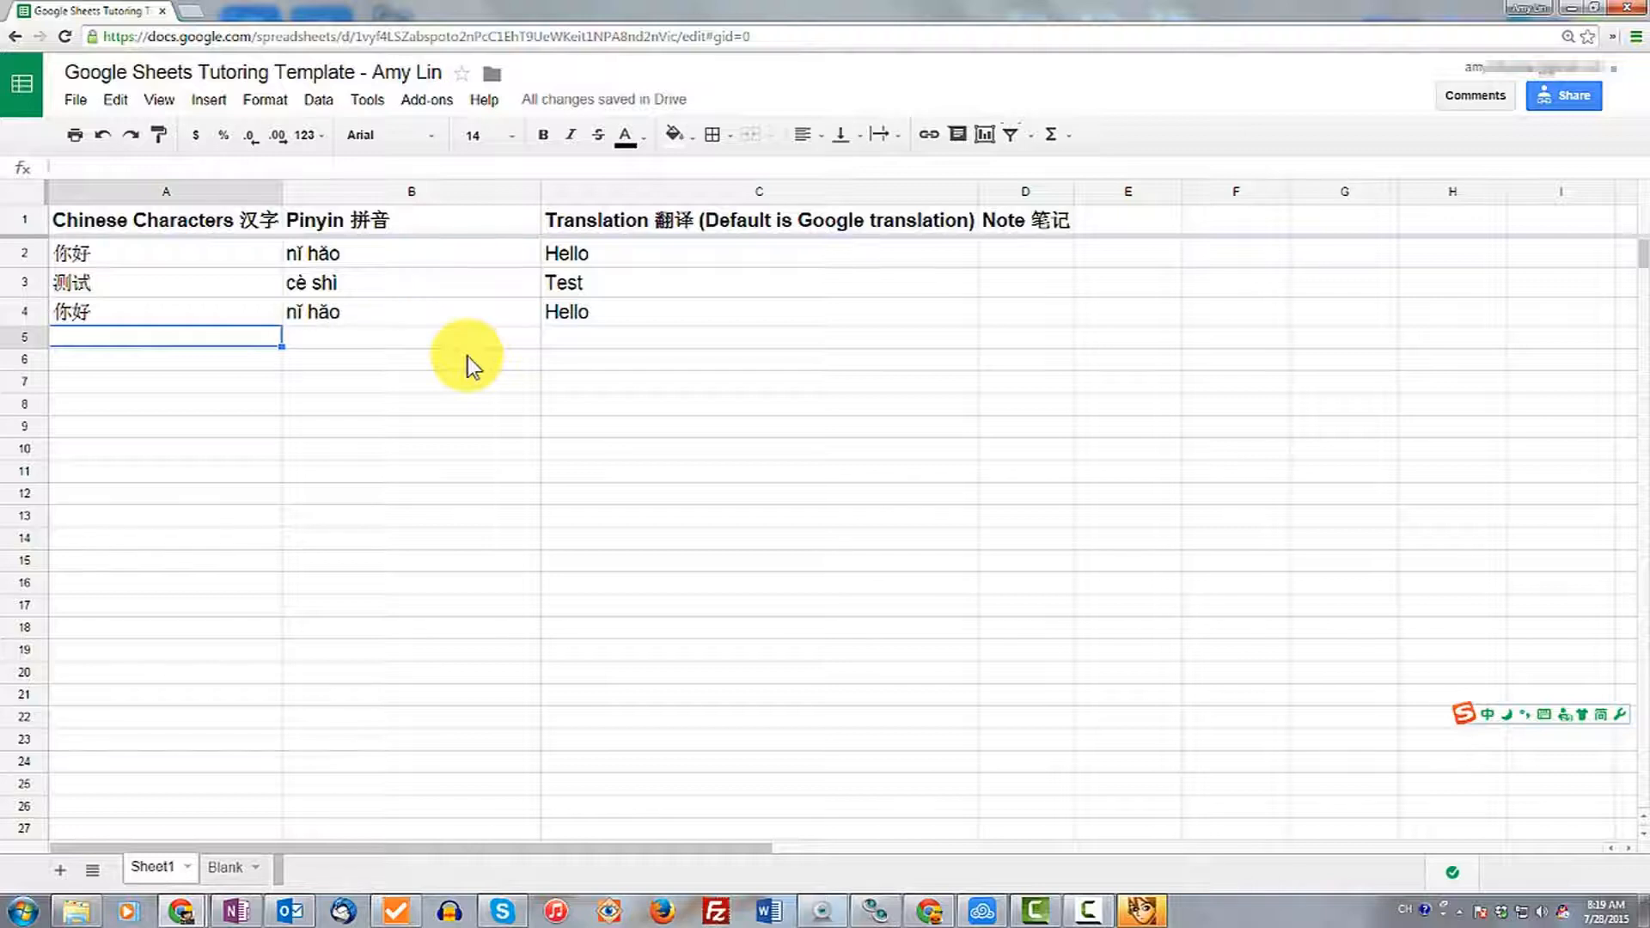
pyautogui.press('Up')
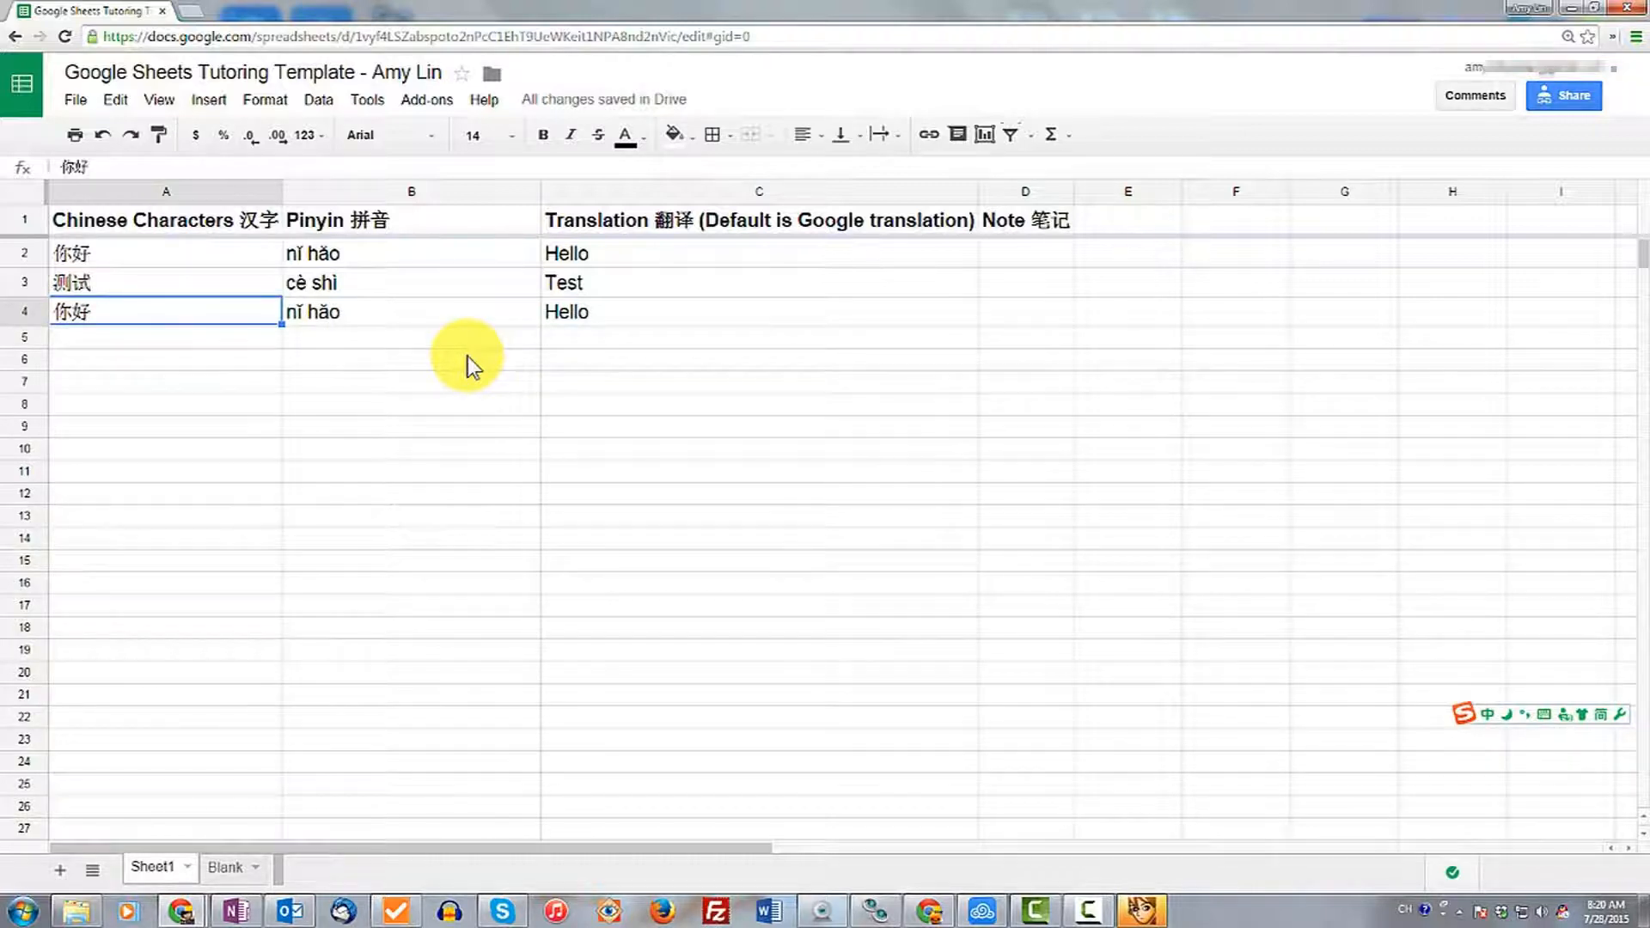
pyautogui.press('Down')
pyautogui.press('Down')
pyautogui.press('Down')
pyautogui.press('Down')
pyautogui.press('Down')
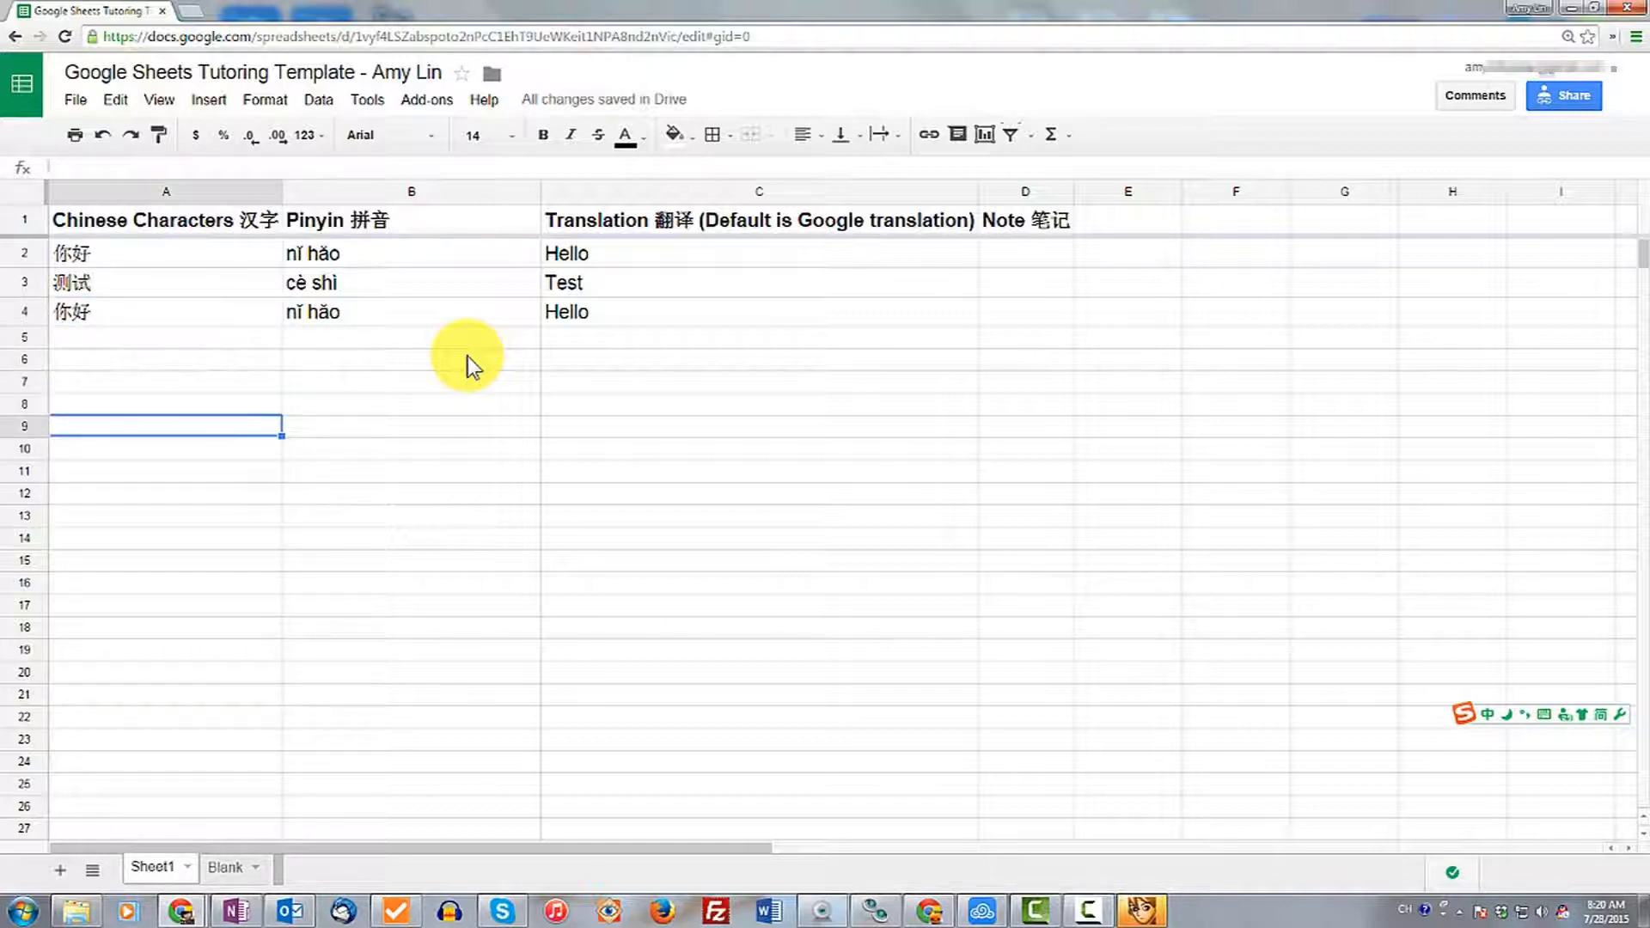
pyautogui.press('Down')
pyautogui.press('Down')
pyautogui.press('Up')
pyautogui.press('Up')
pyautogui.press('Up')
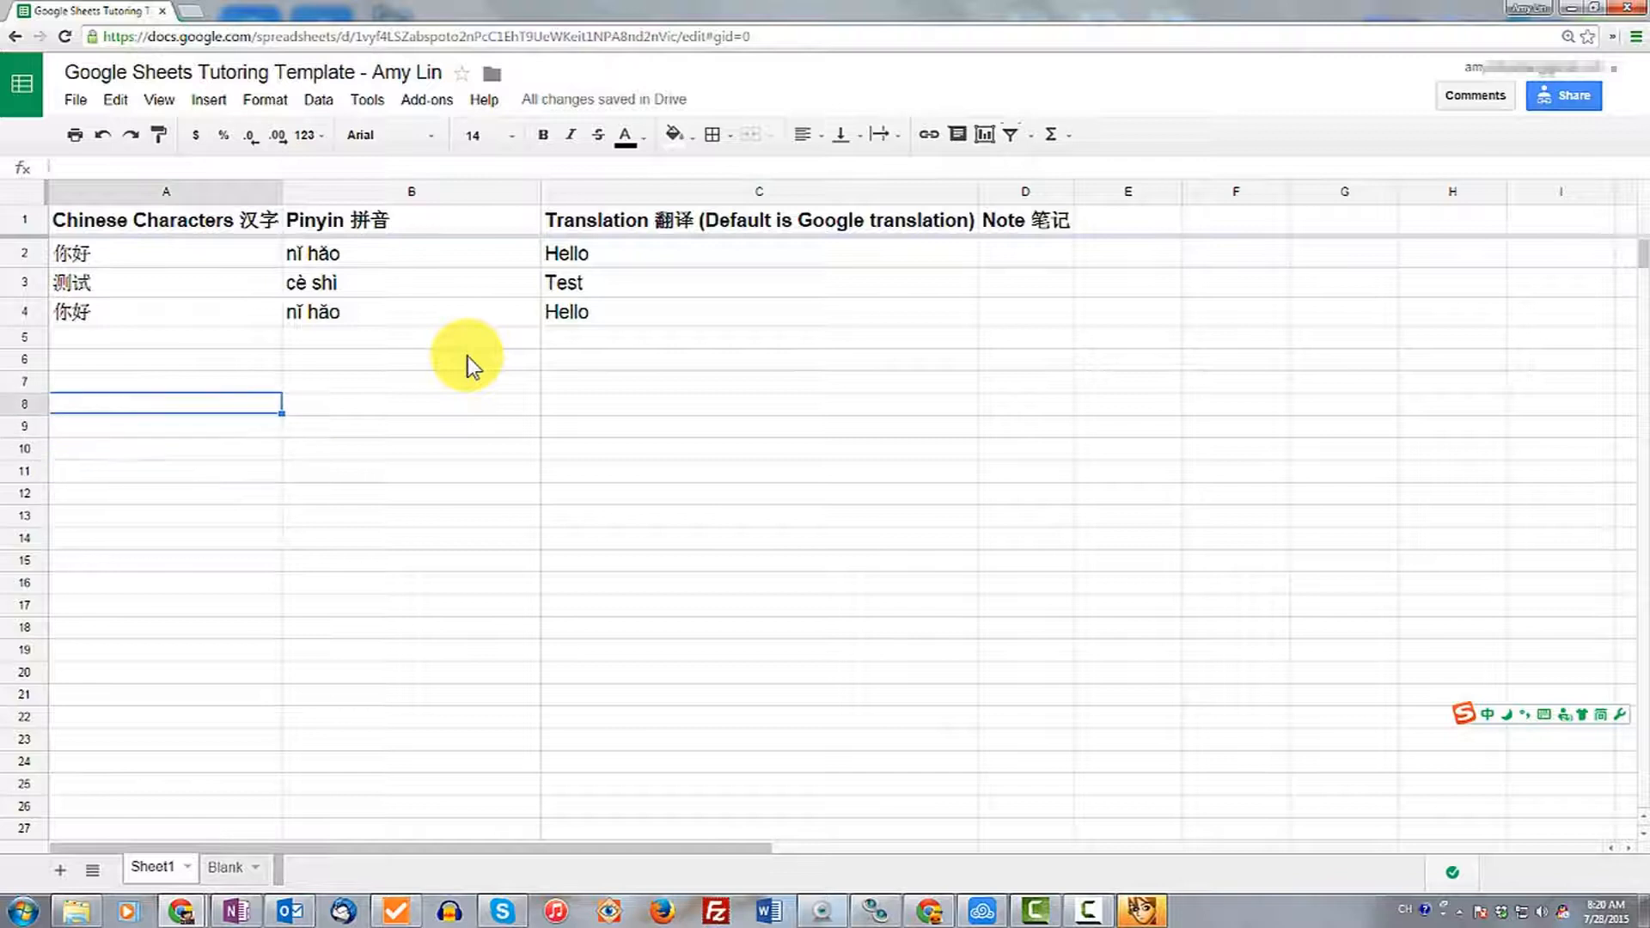
pyautogui.press('Right')
pyautogui.press('Right')
pyautogui.press('Left')
pyautogui.press('Left')
# Copy cells A4 and B4.
pyautogui.click(242, 320)
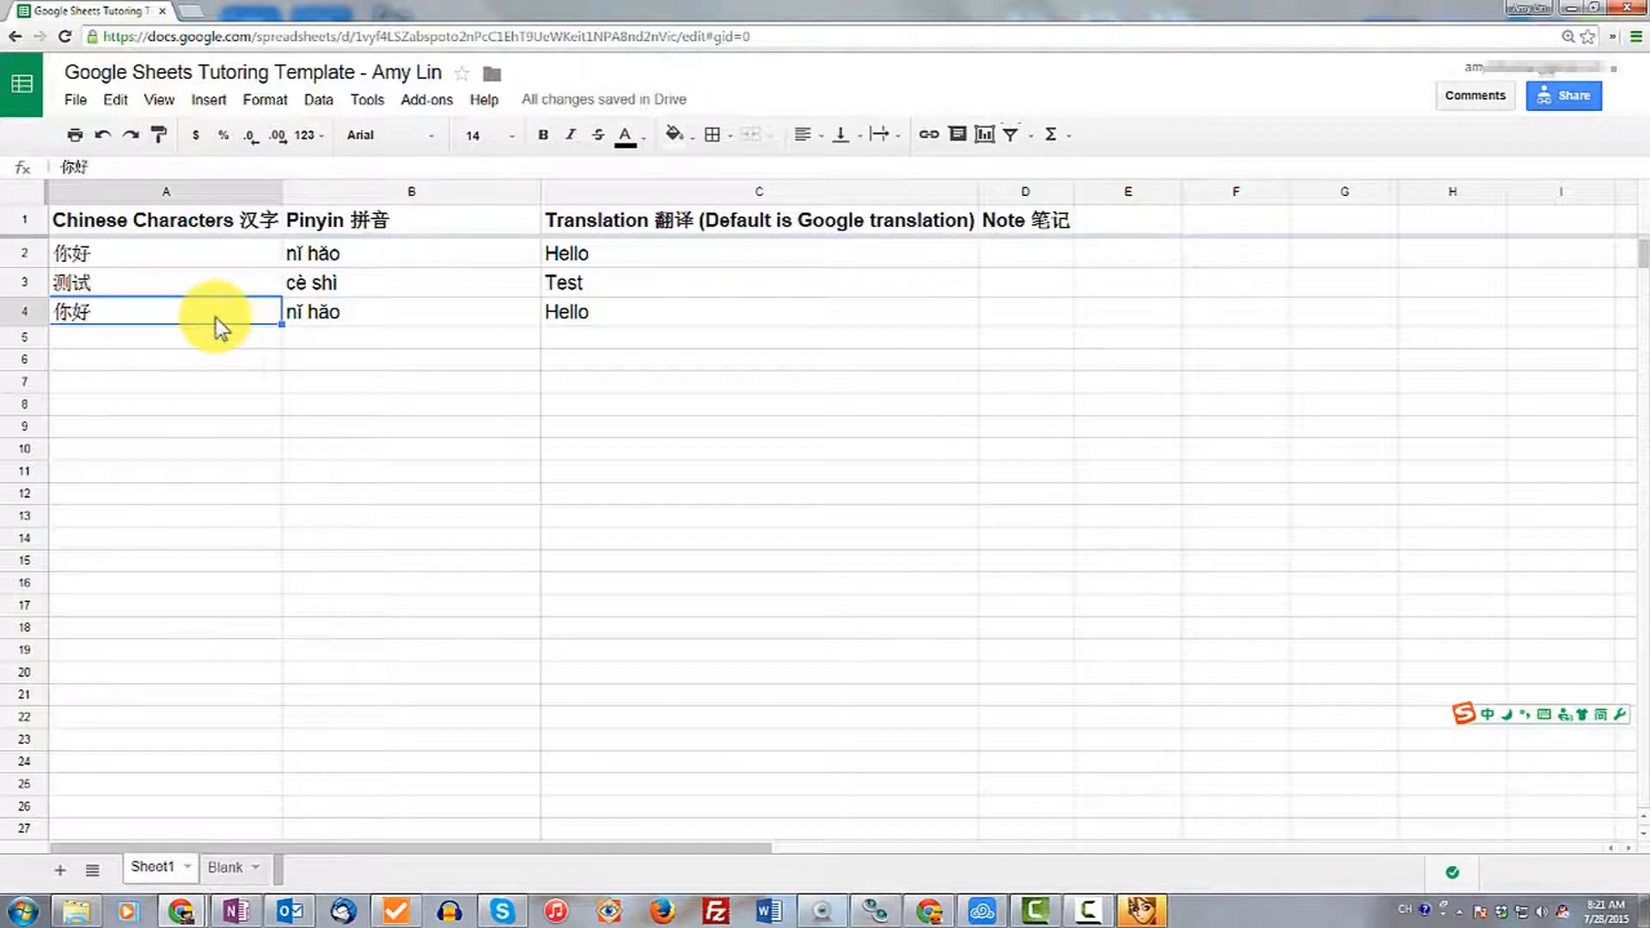
pyautogui.keyDown('shift'); pyautogui.click(329, 316); pyautogui.keyUp('shift')
pyautogui.hotkey('ctrl', 'c')
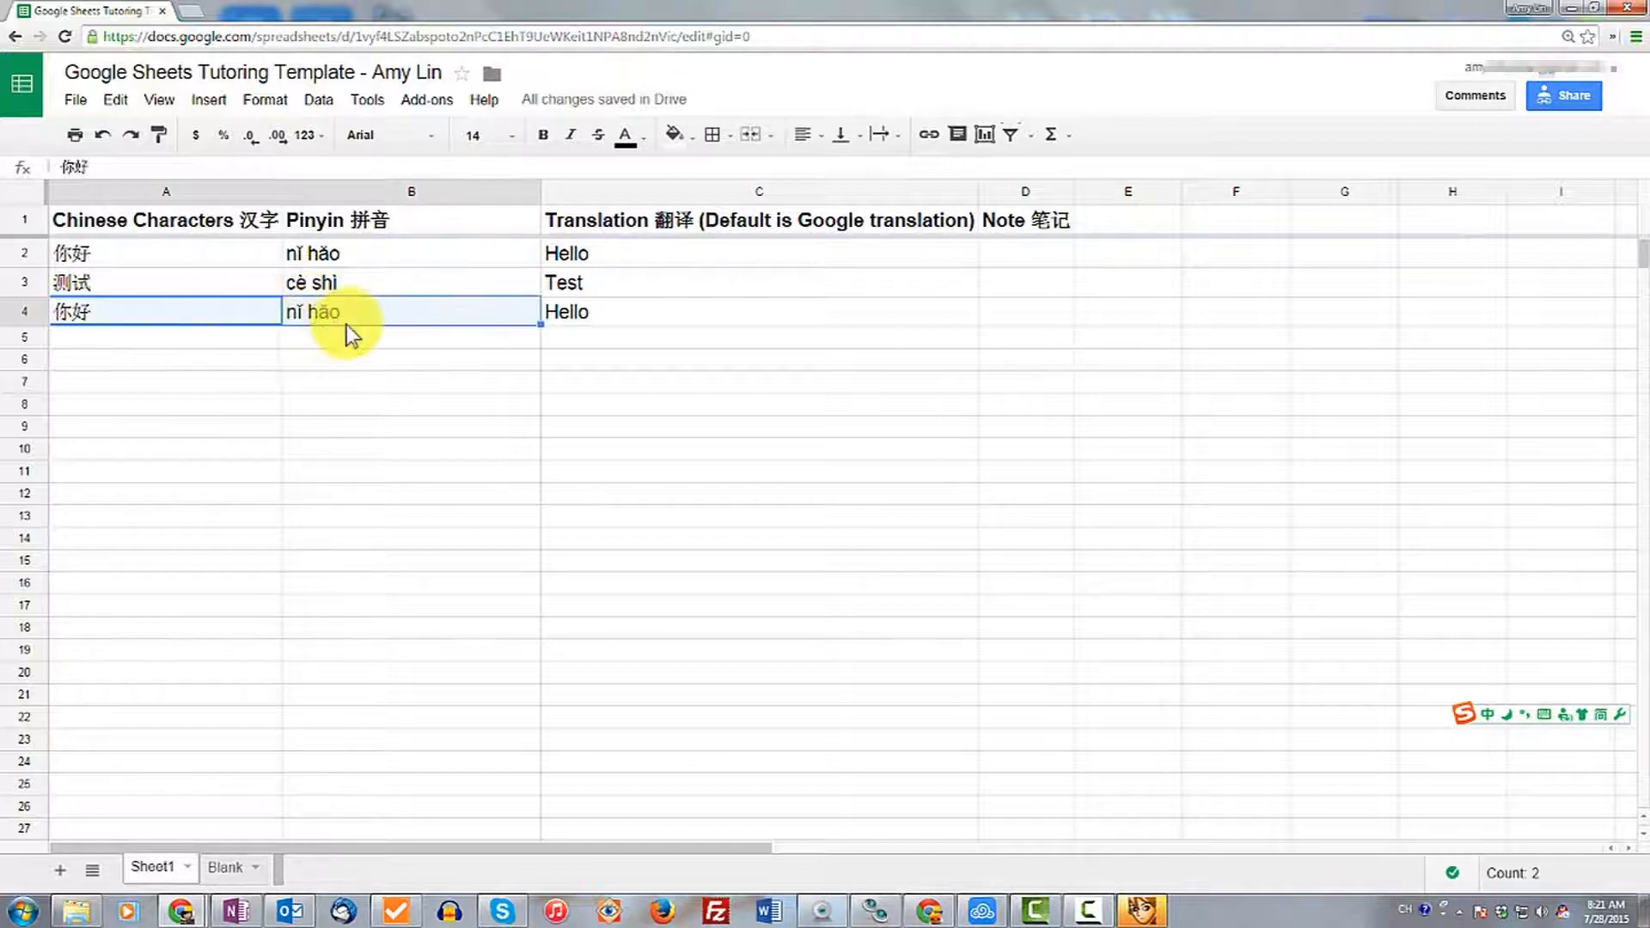
# Copy the spreadsheet's web address.
pyautogui.click(444, 39)
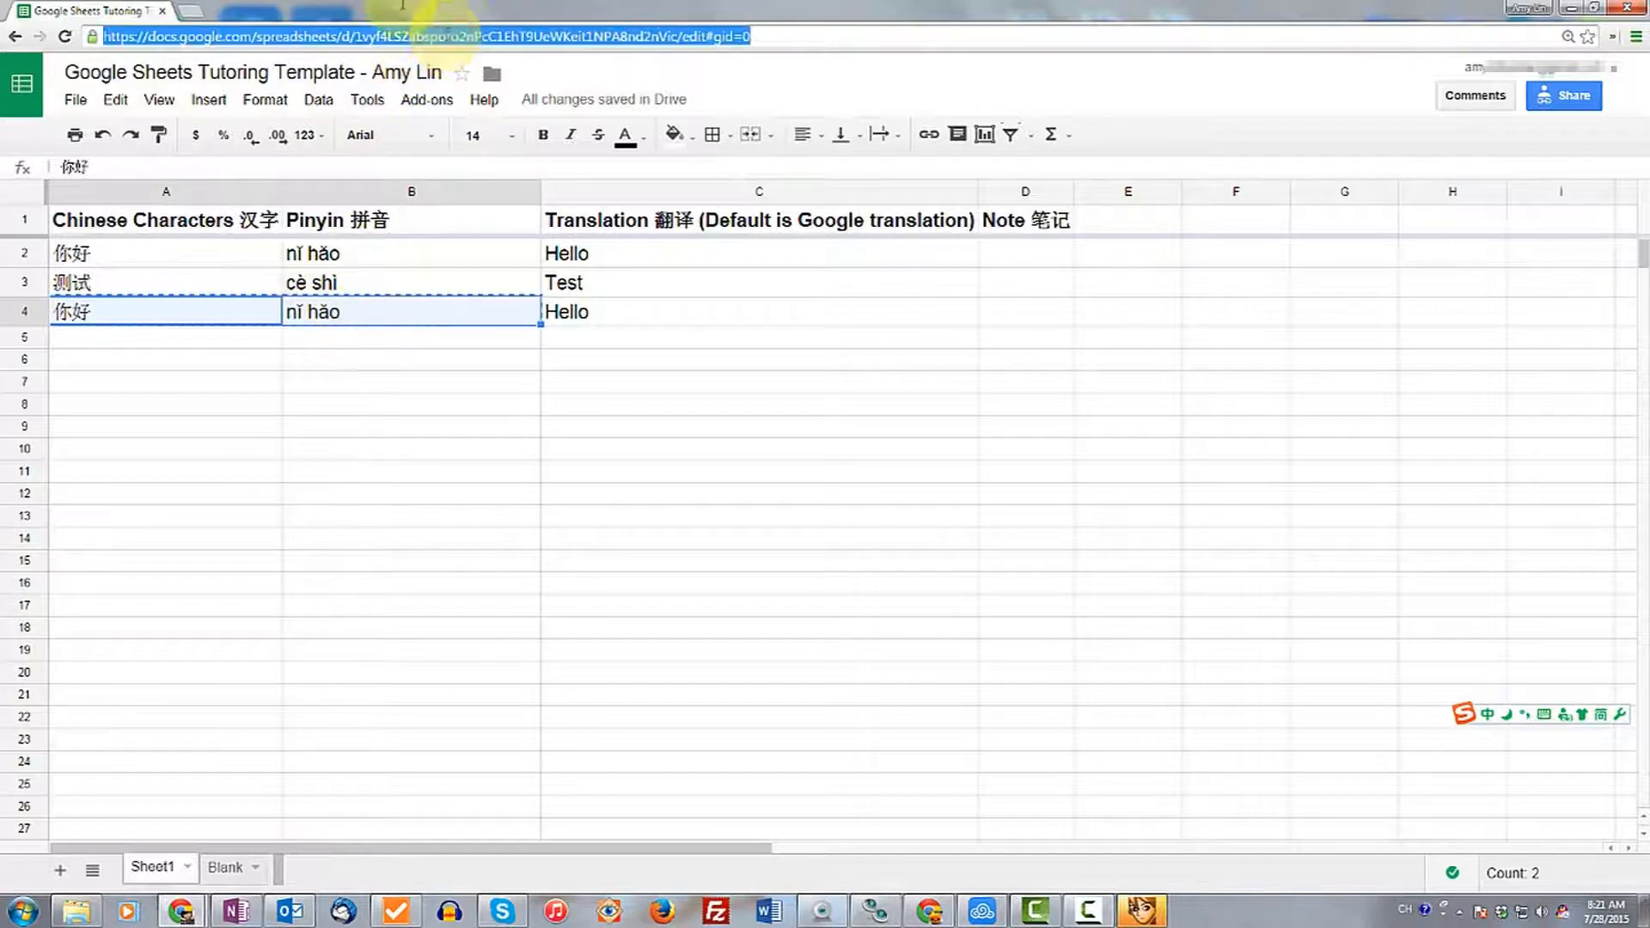
pyautogui.hotkey('ctrl', 'v')
# Enter 你好 in cell A6.
pyautogui.click(228, 337)
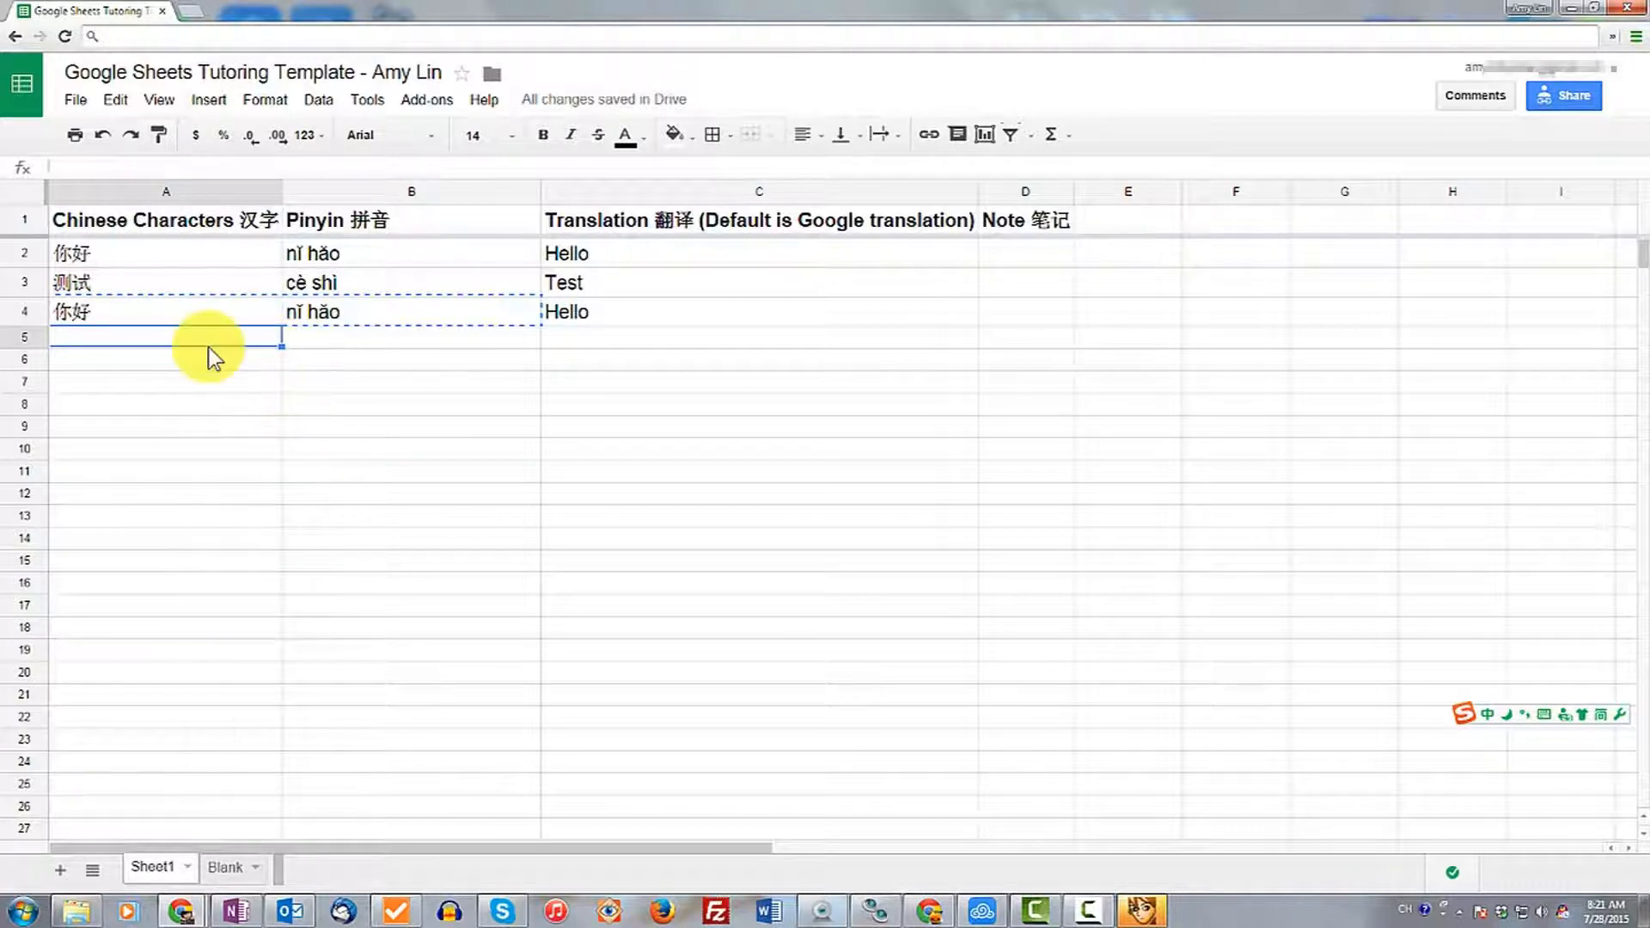
pyautogui.press('Down')
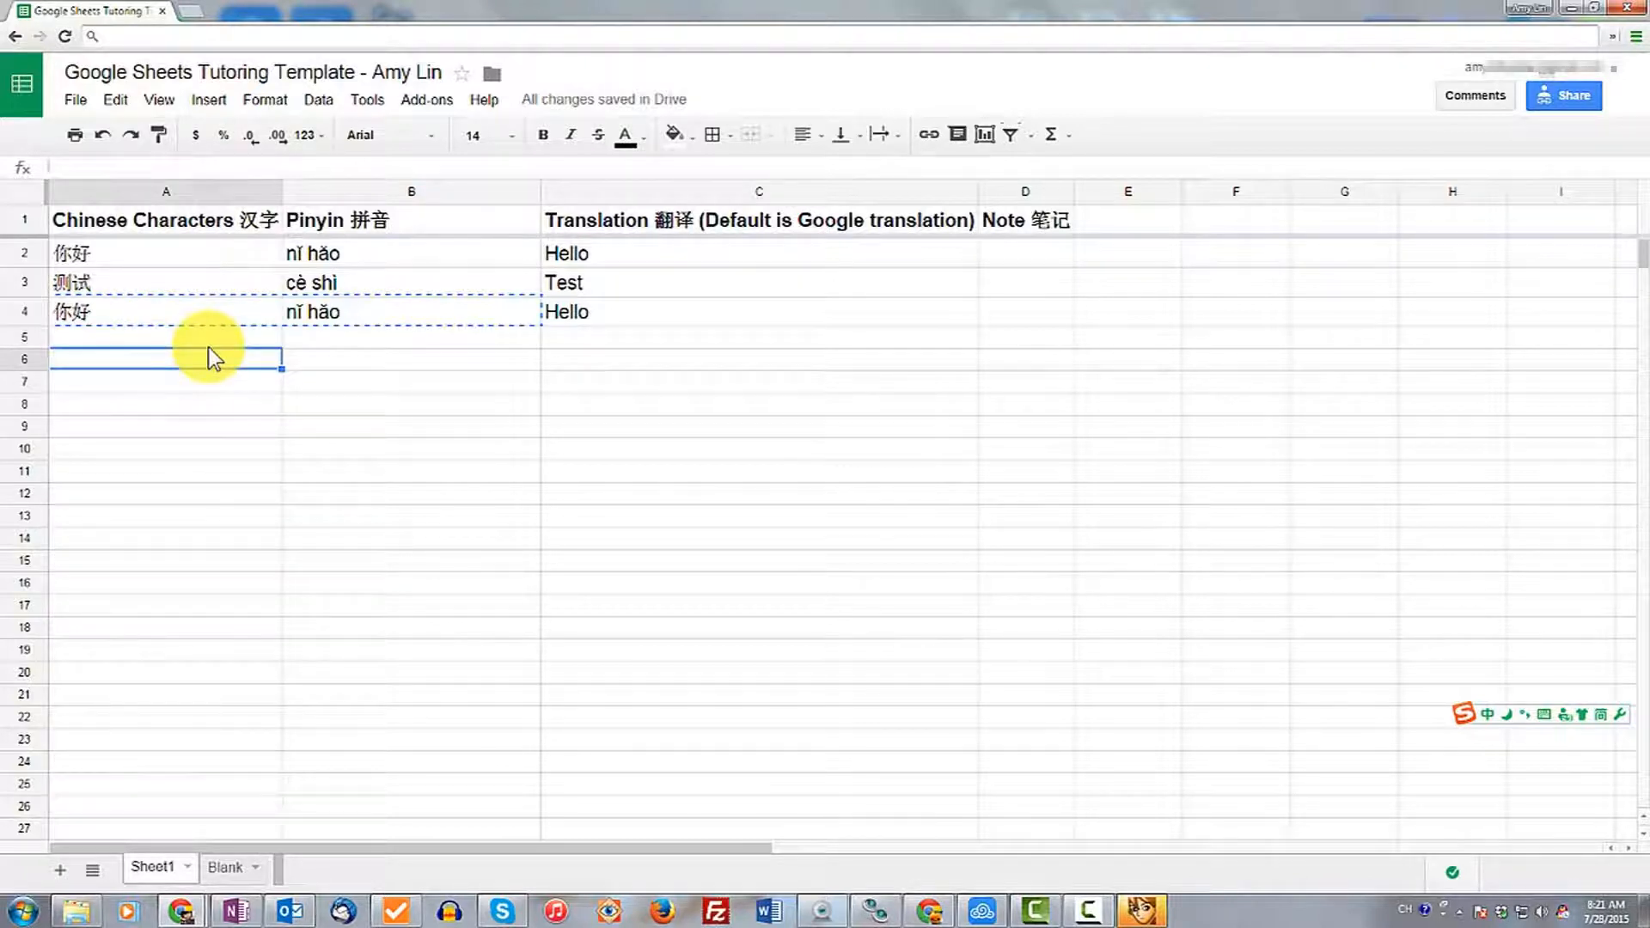
pyautogui.write('你好')
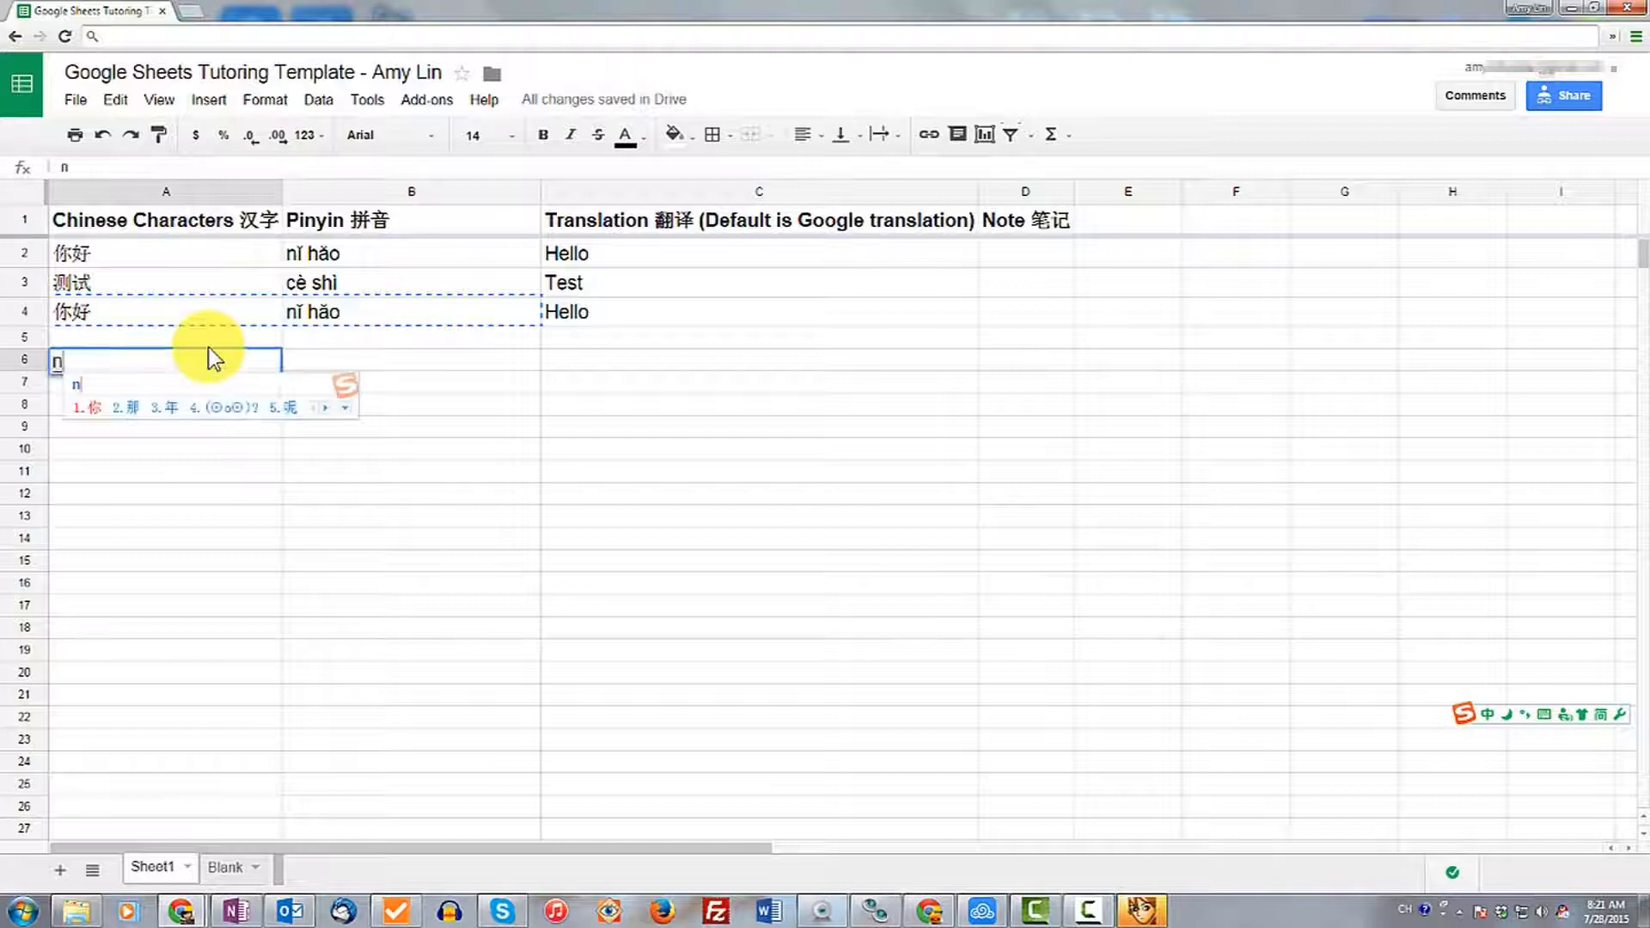
pyautogui.press('Return')
# Enter 今天天气怎么样？ in cell A7 and 你现在在做什么？ in cell A8.
pyautogui.write('今天')
pyautogui.write('天气怎么样？')
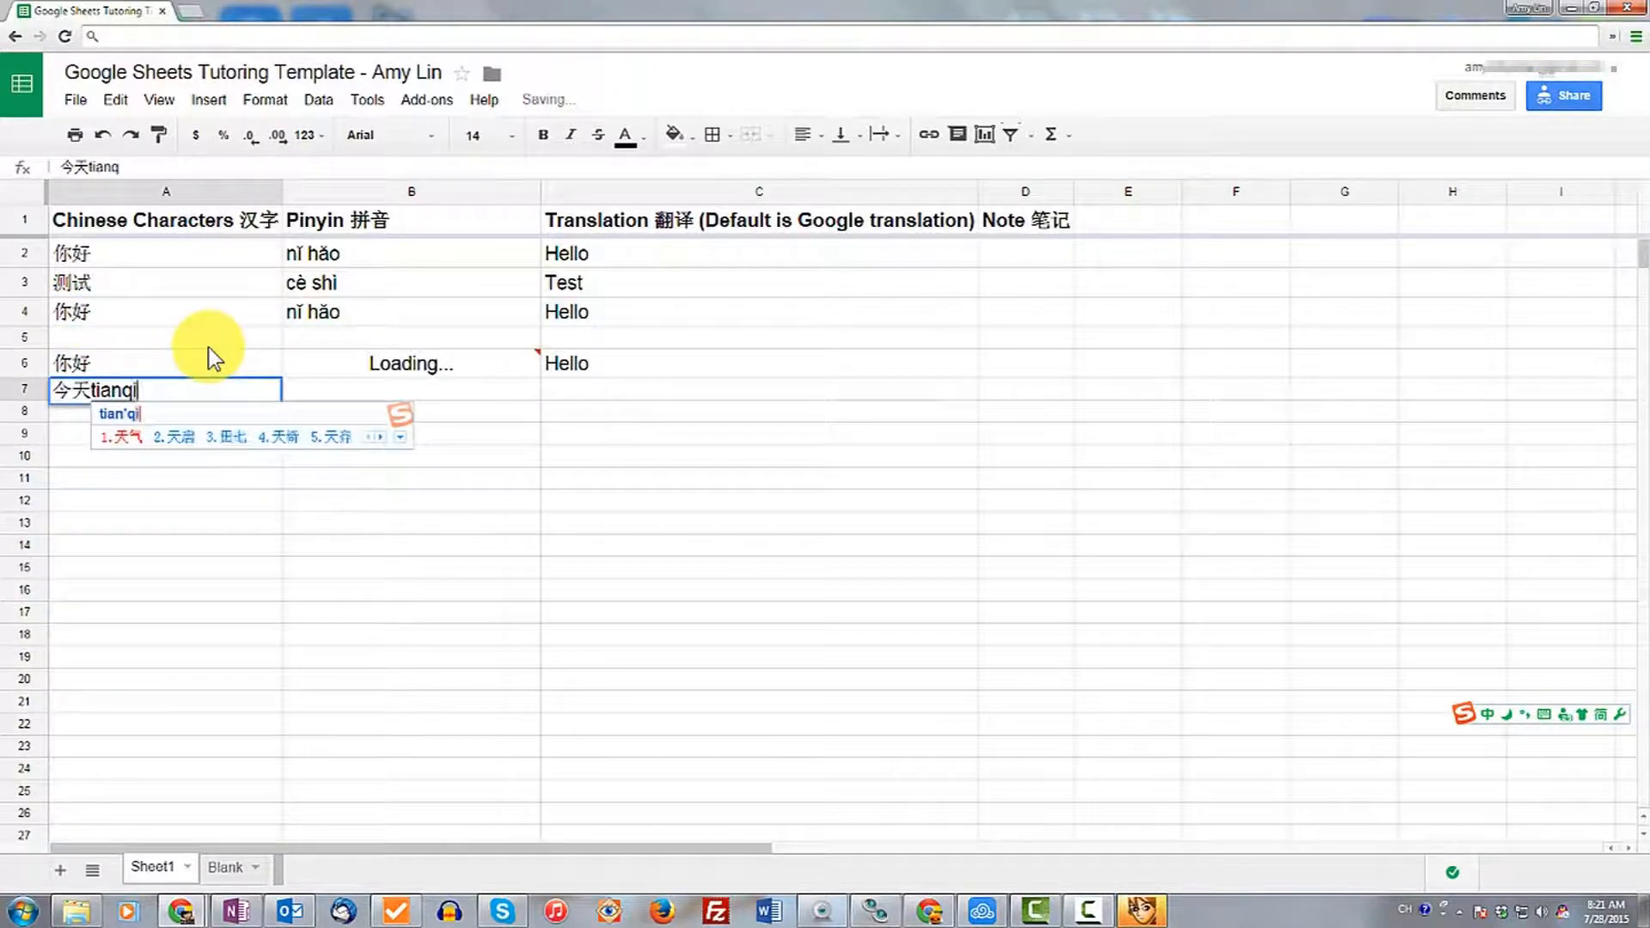
pyautogui.press('Return')
pyautogui.write('你现在')
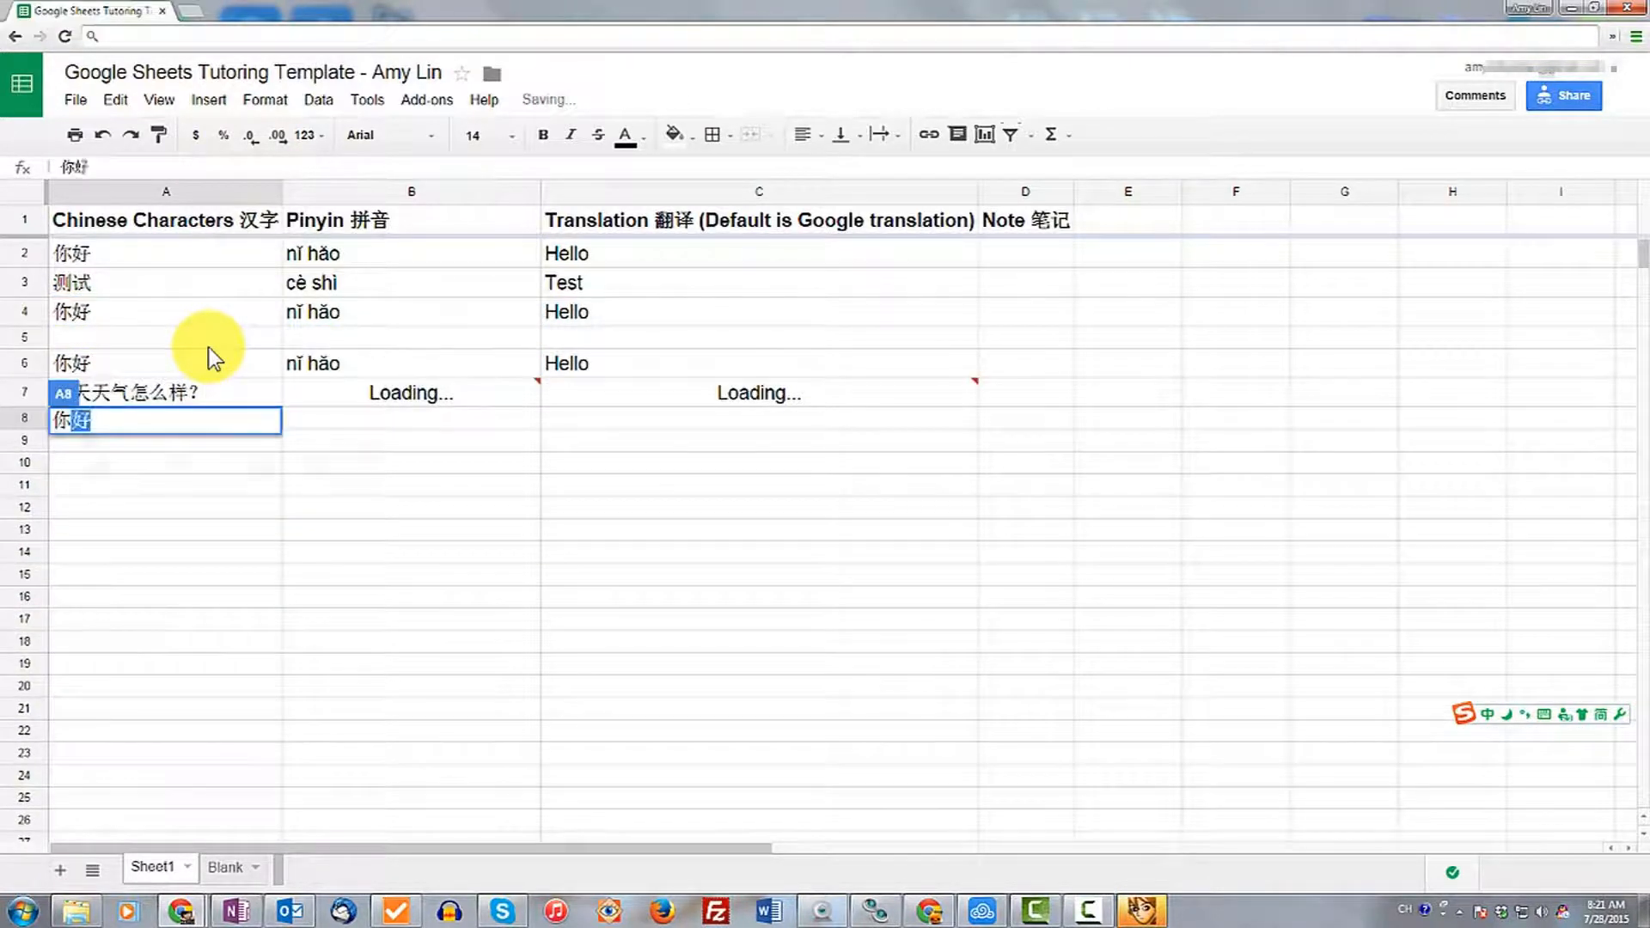
pyautogui.write('在做x')
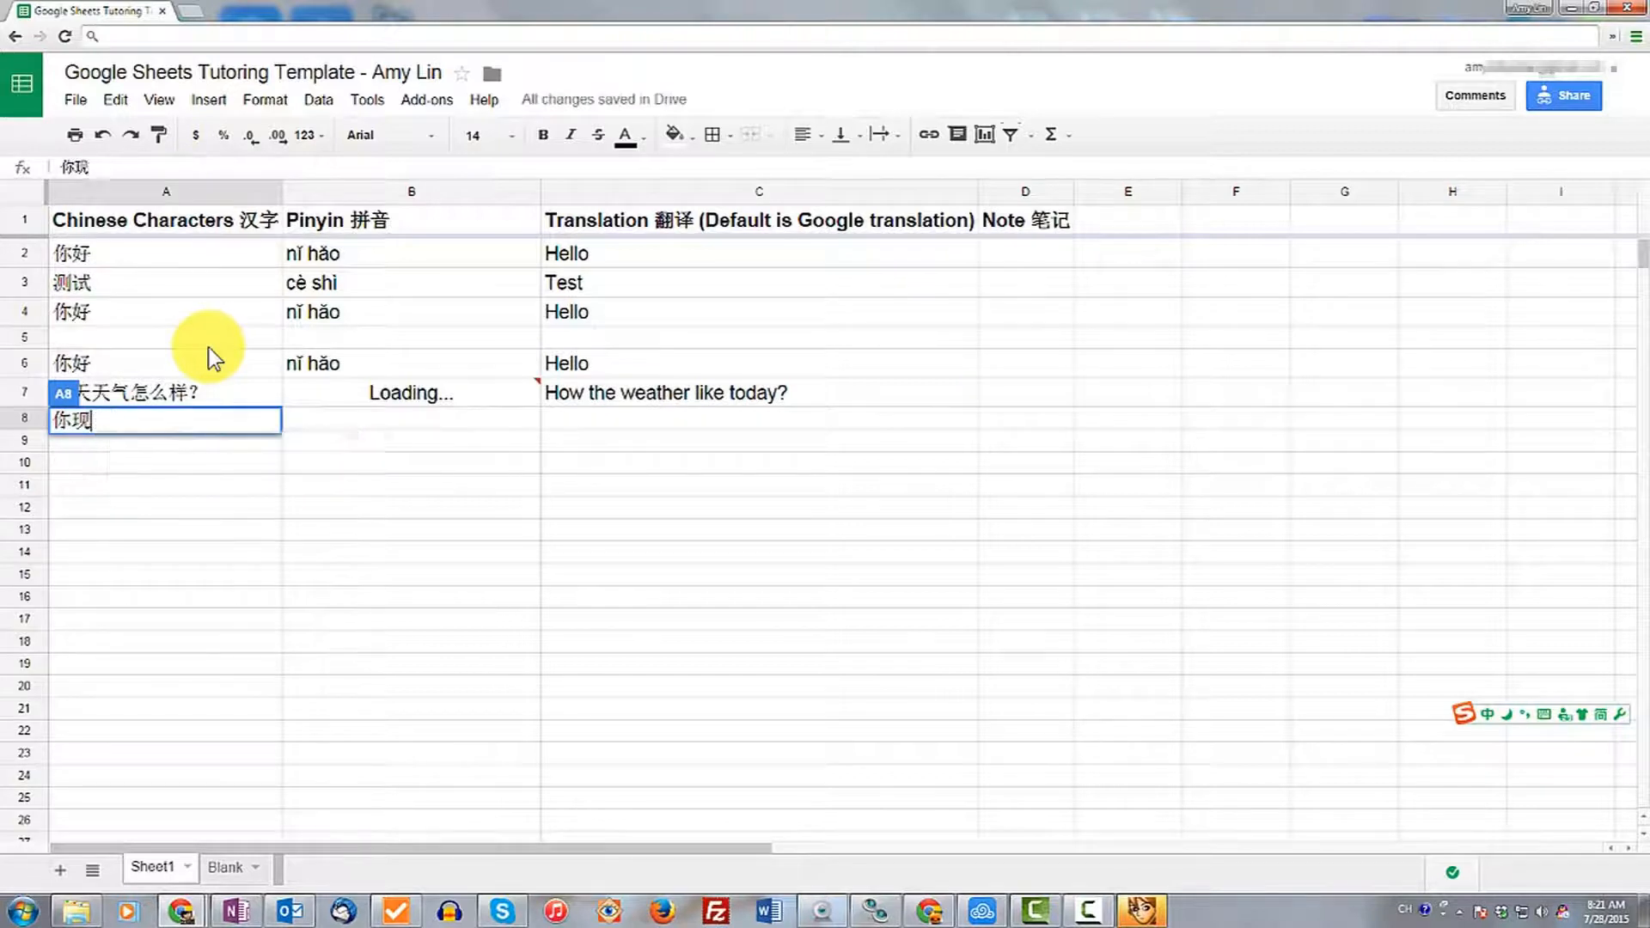
pyautogui.write('什么？')
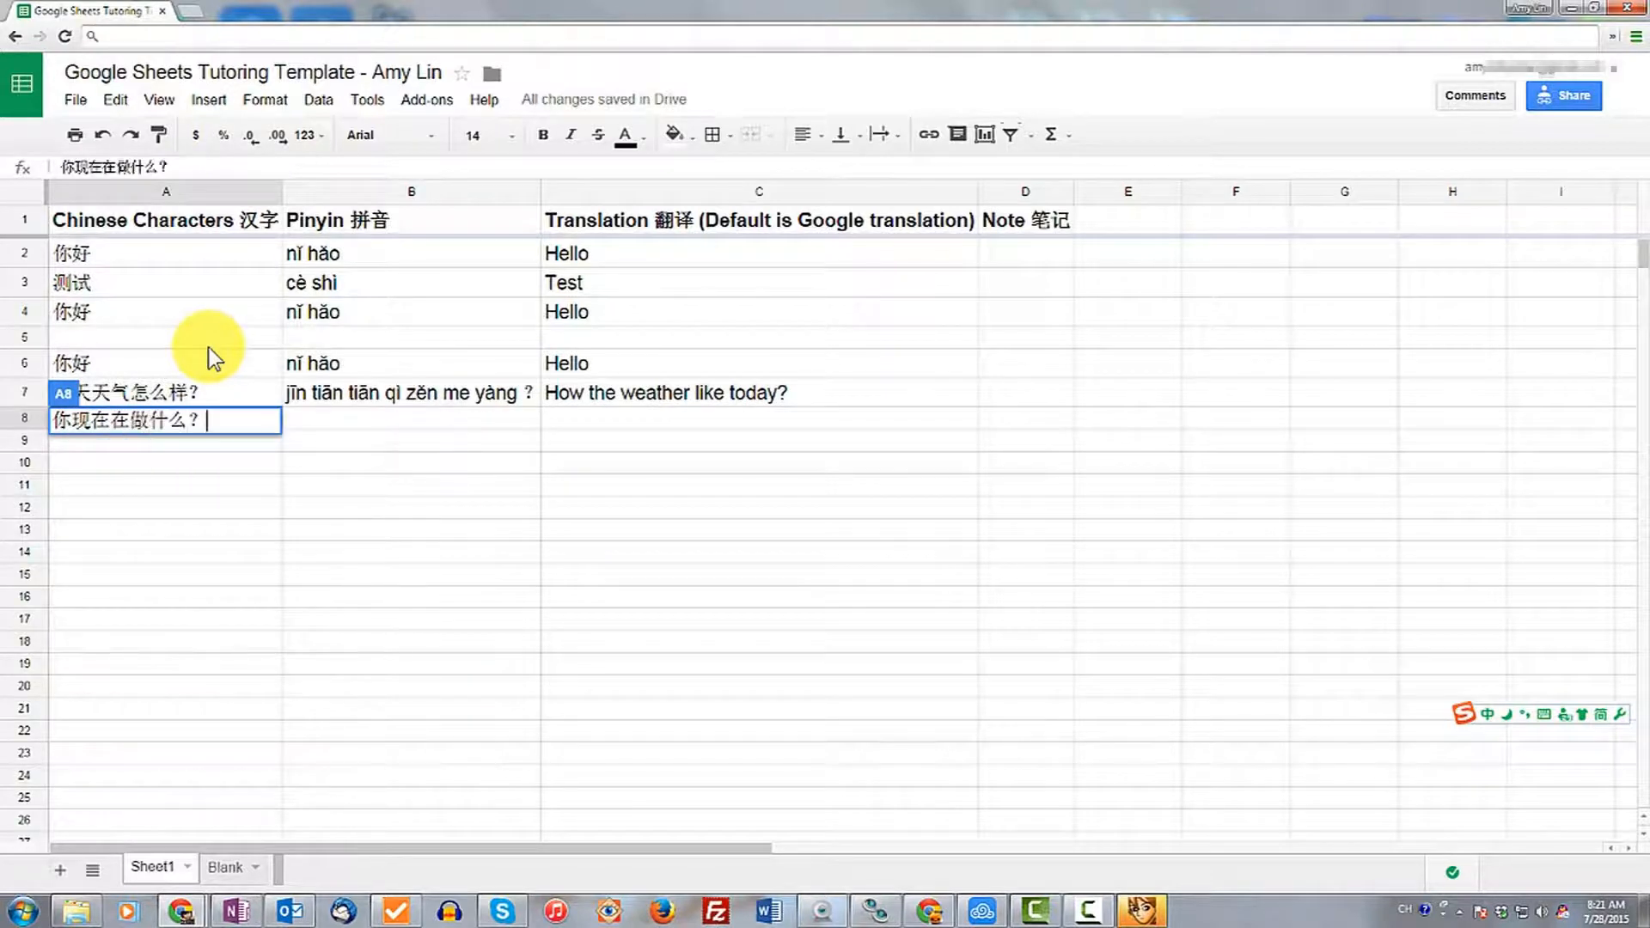
pyautogui.press('Return')
# Enter 你喜欢什么动物？ in cell A9 and 你喜欢什么颜色？ in cell A10.
pyautogui.write('你喜欢什么don动物？')
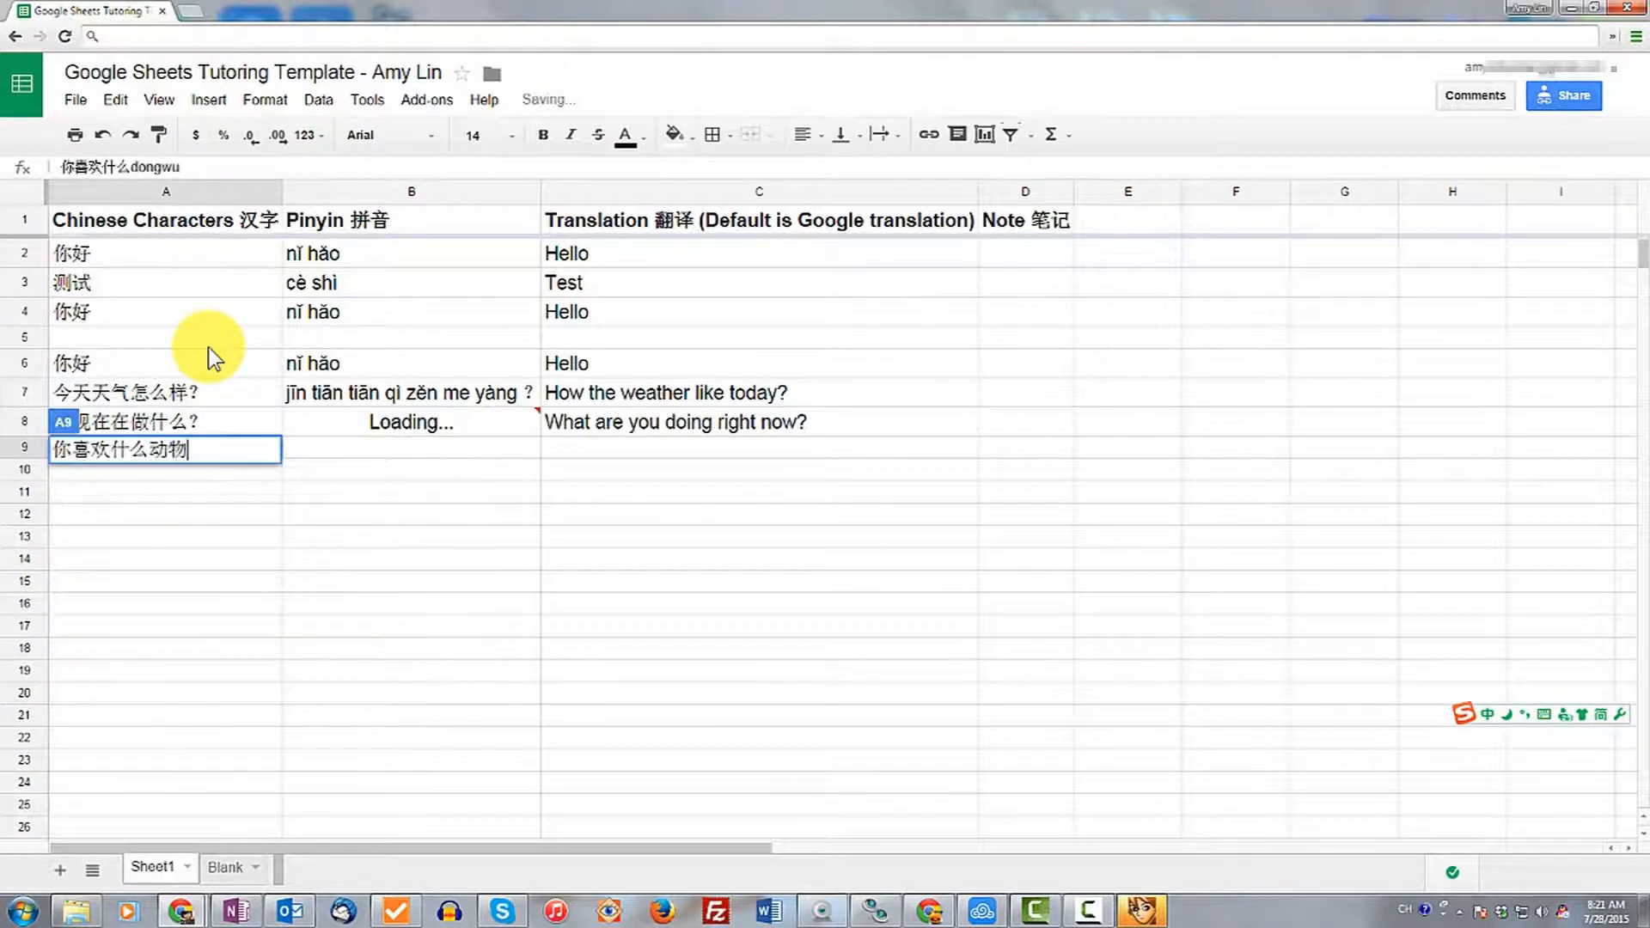
pyautogui.press('Return')
pyautogui.write('你z最喜欢')
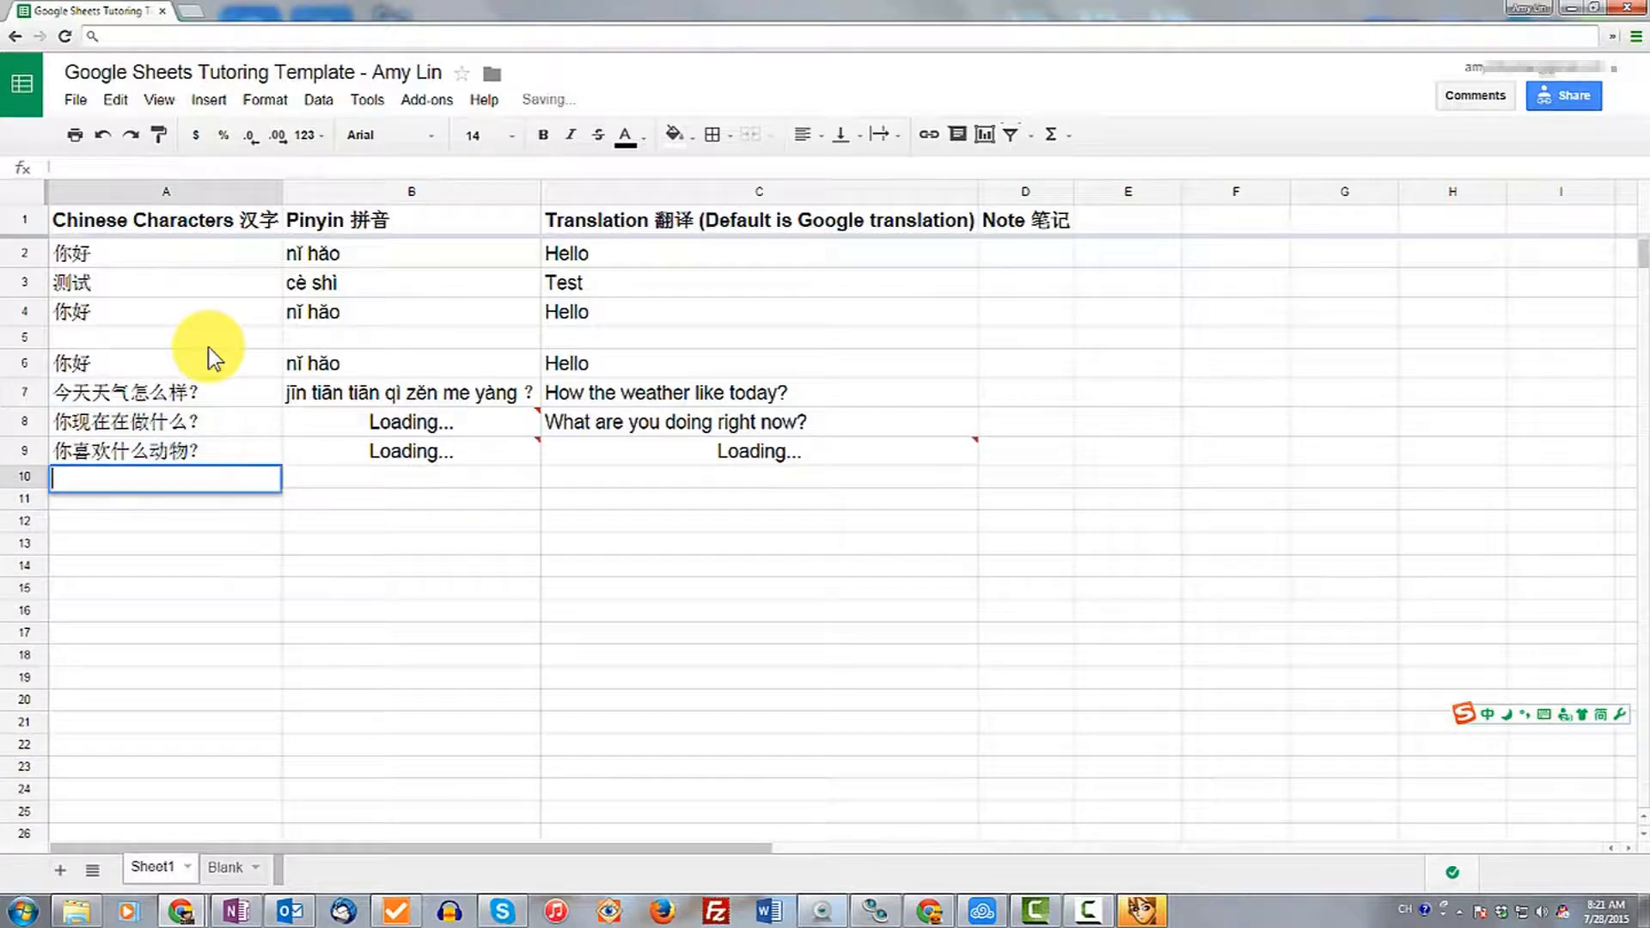
pyautogui.press('BackSpace')
pyautogui.press('BackSpace')
pyautogui.press('BackSpace')
pyautogui.press('BackSpace')
pyautogui.write('你喜欢什么ya')
pyautogui.write('颜色？')
pyautogui.press('Return')
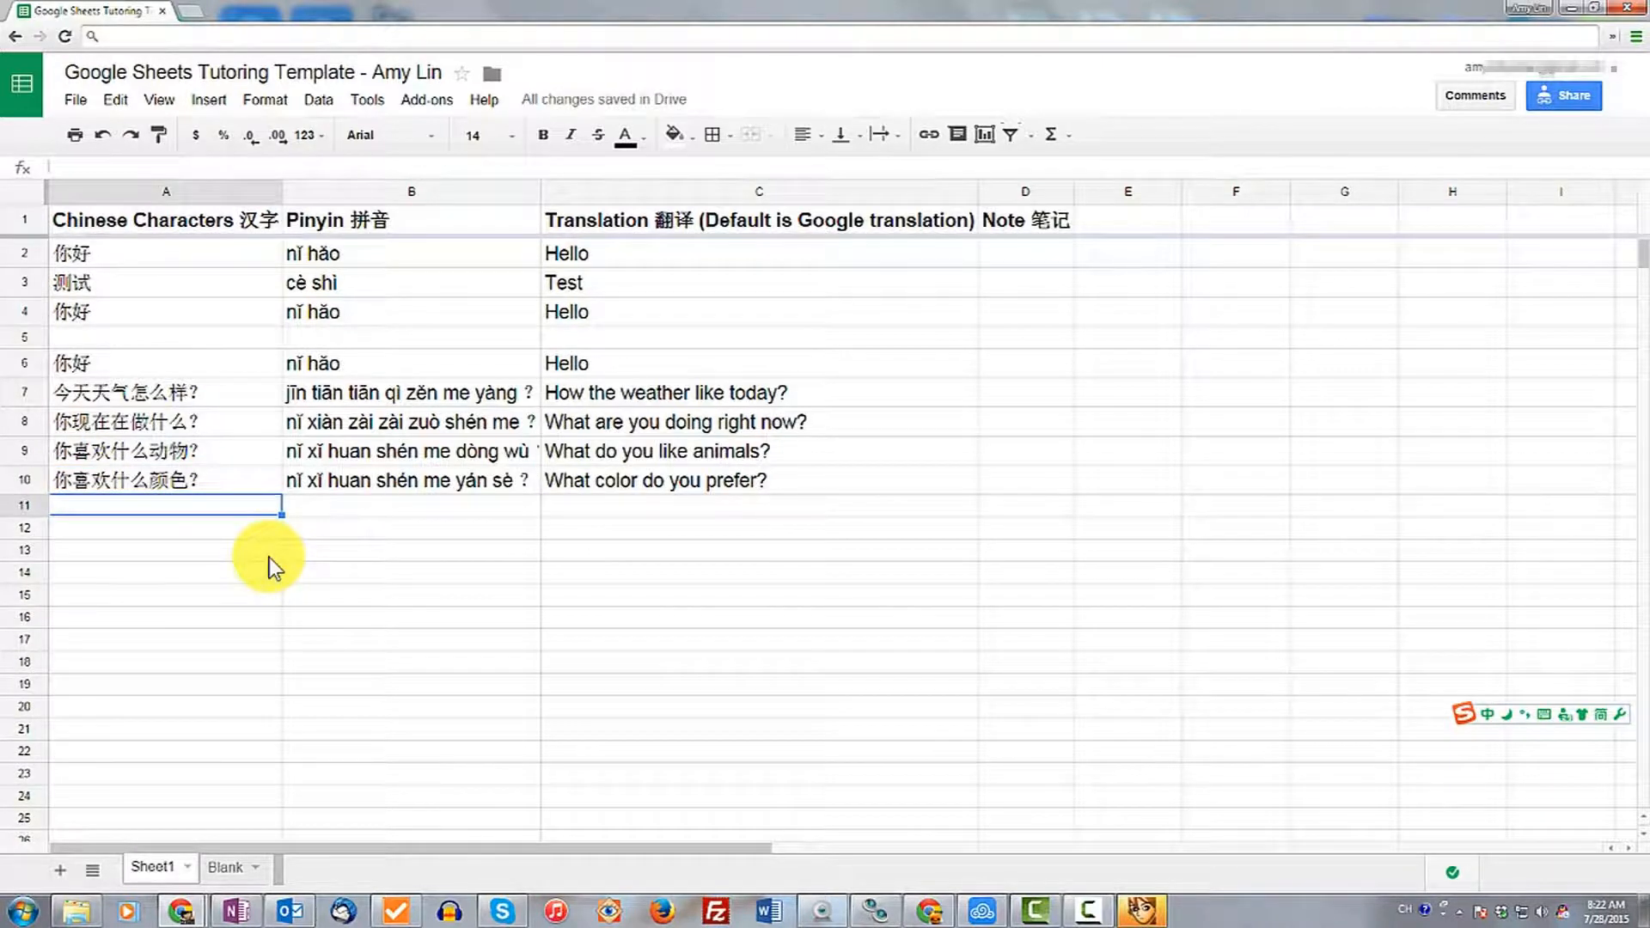
pyautogui.press('Up')
pyautogui.press('Up')
pyautogui.press('Up')
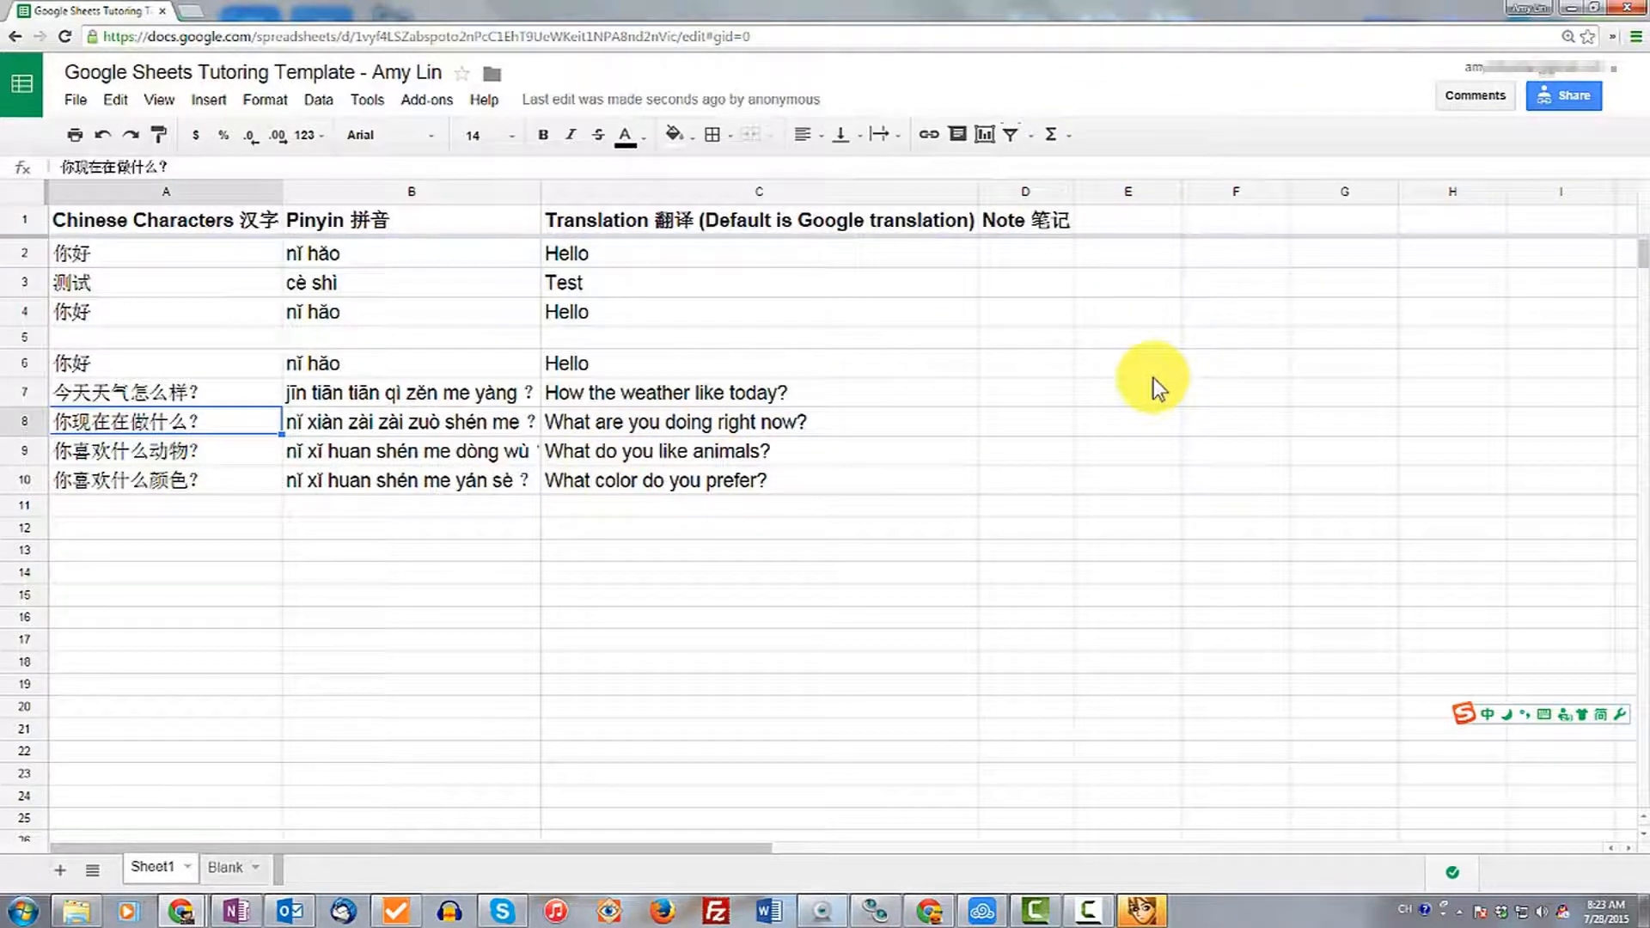
# Open the copied spreadsheet address in a new browser tab.
pyautogui.click(1579, 10)
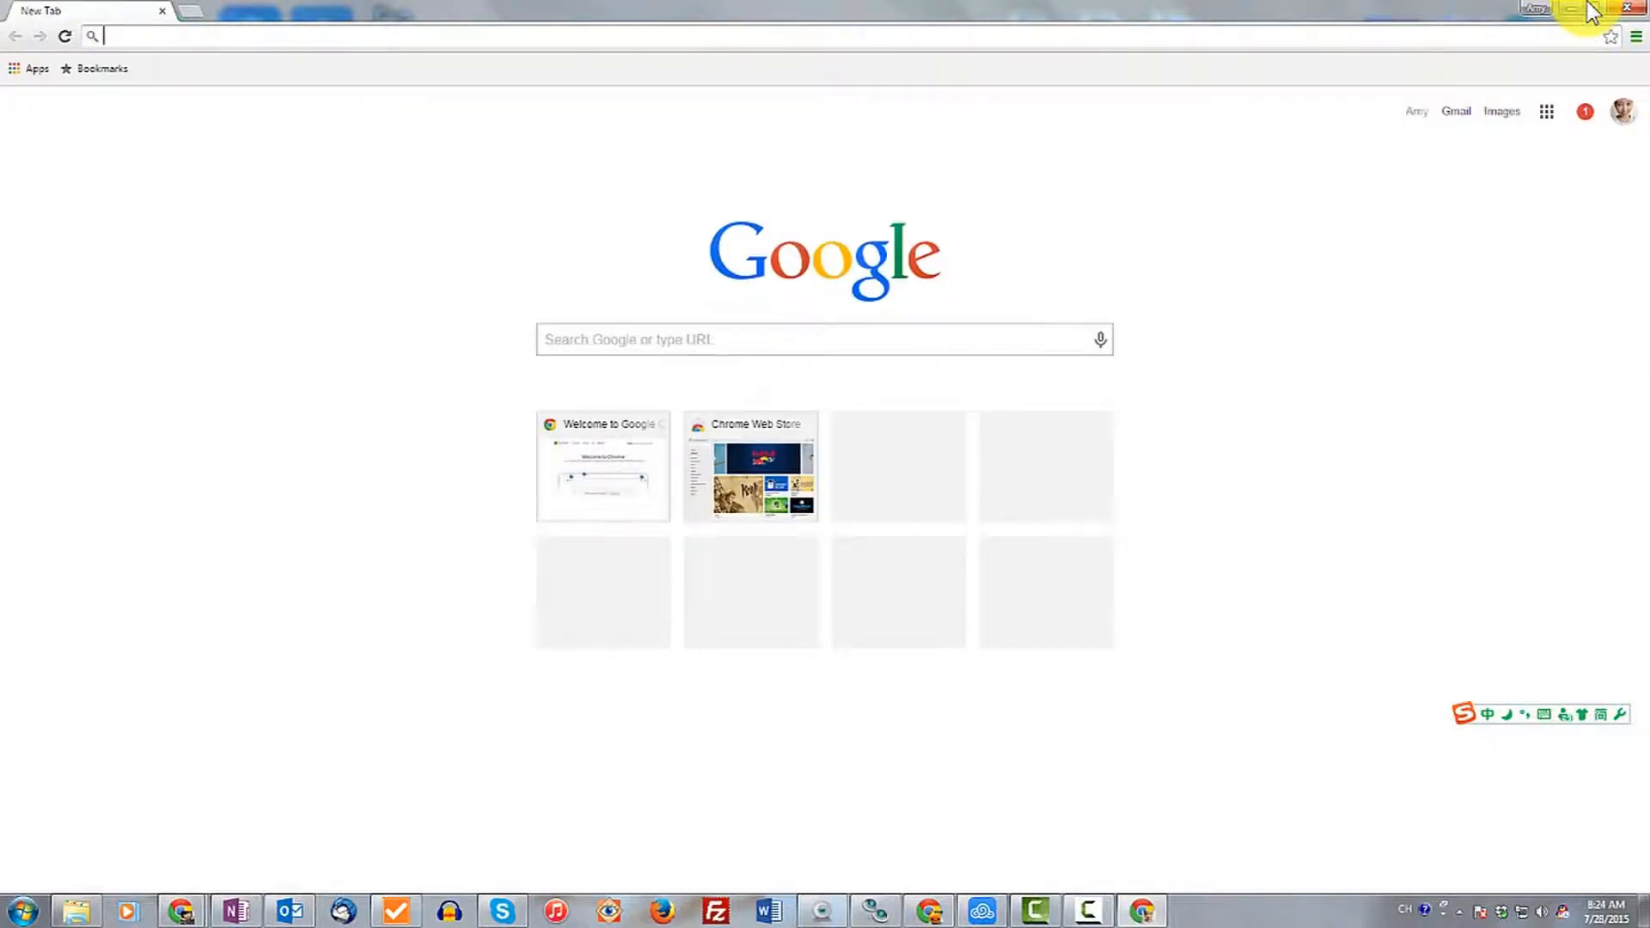
pyautogui.press('Return')
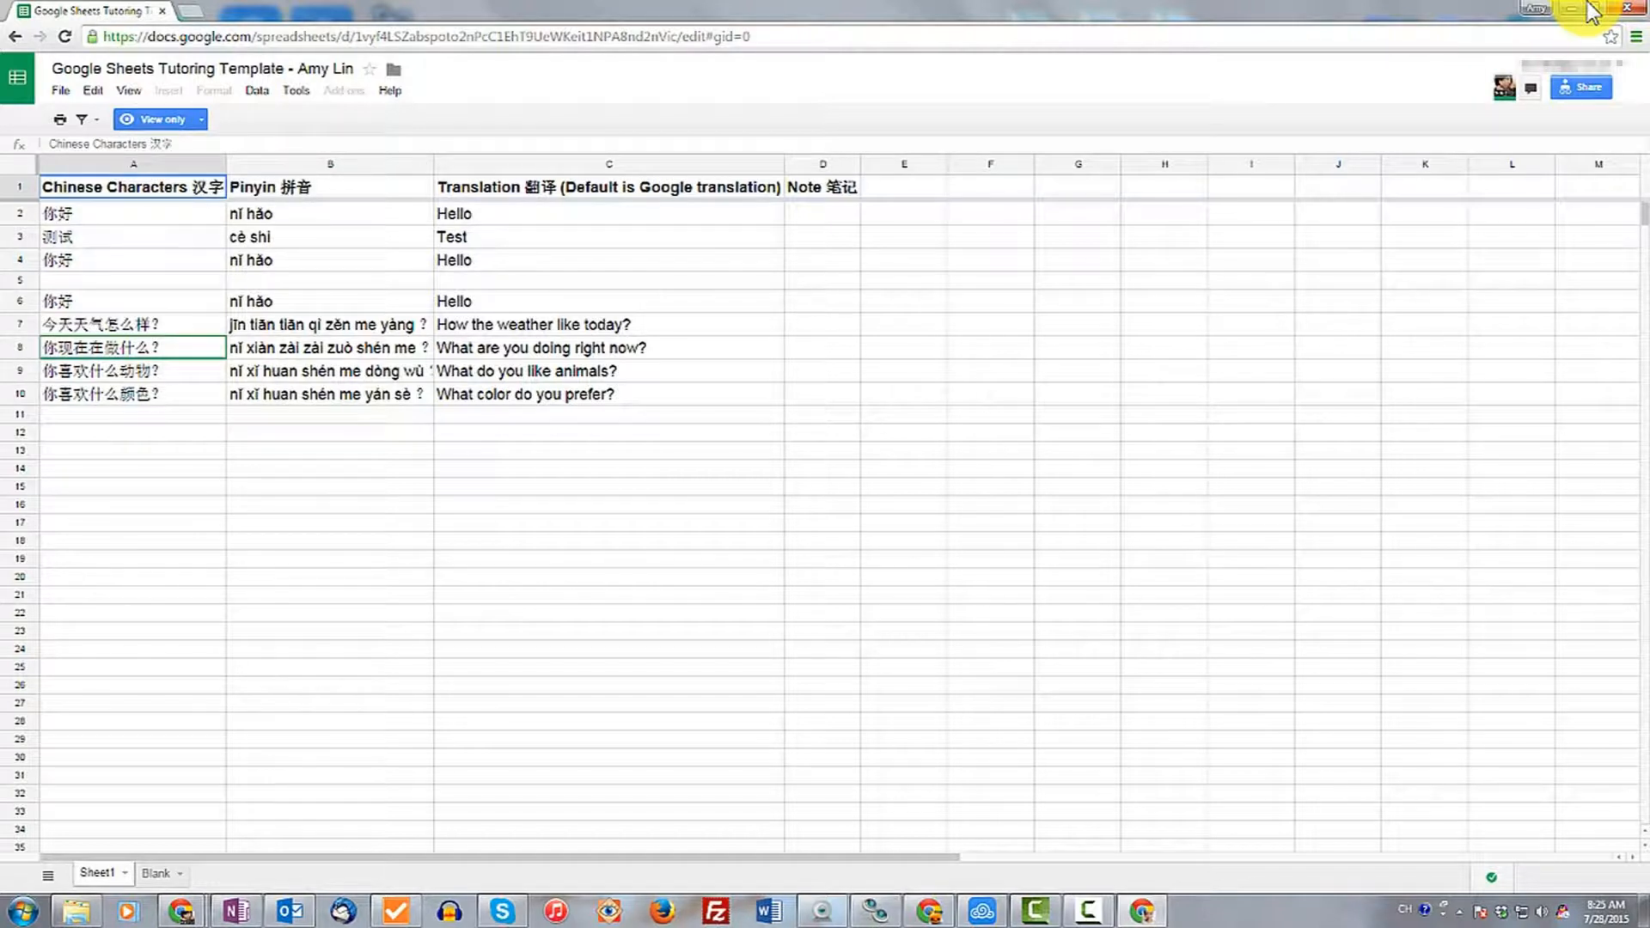
# Make a copy of the spreadsheet named Amy's Testing Template.
pyautogui.hotkey('alt', 'shift', 'f')
pyautogui.press('Down')
pyautogui.press('Down')
pyautogui.press('Down')
pyautogui.press('Return')
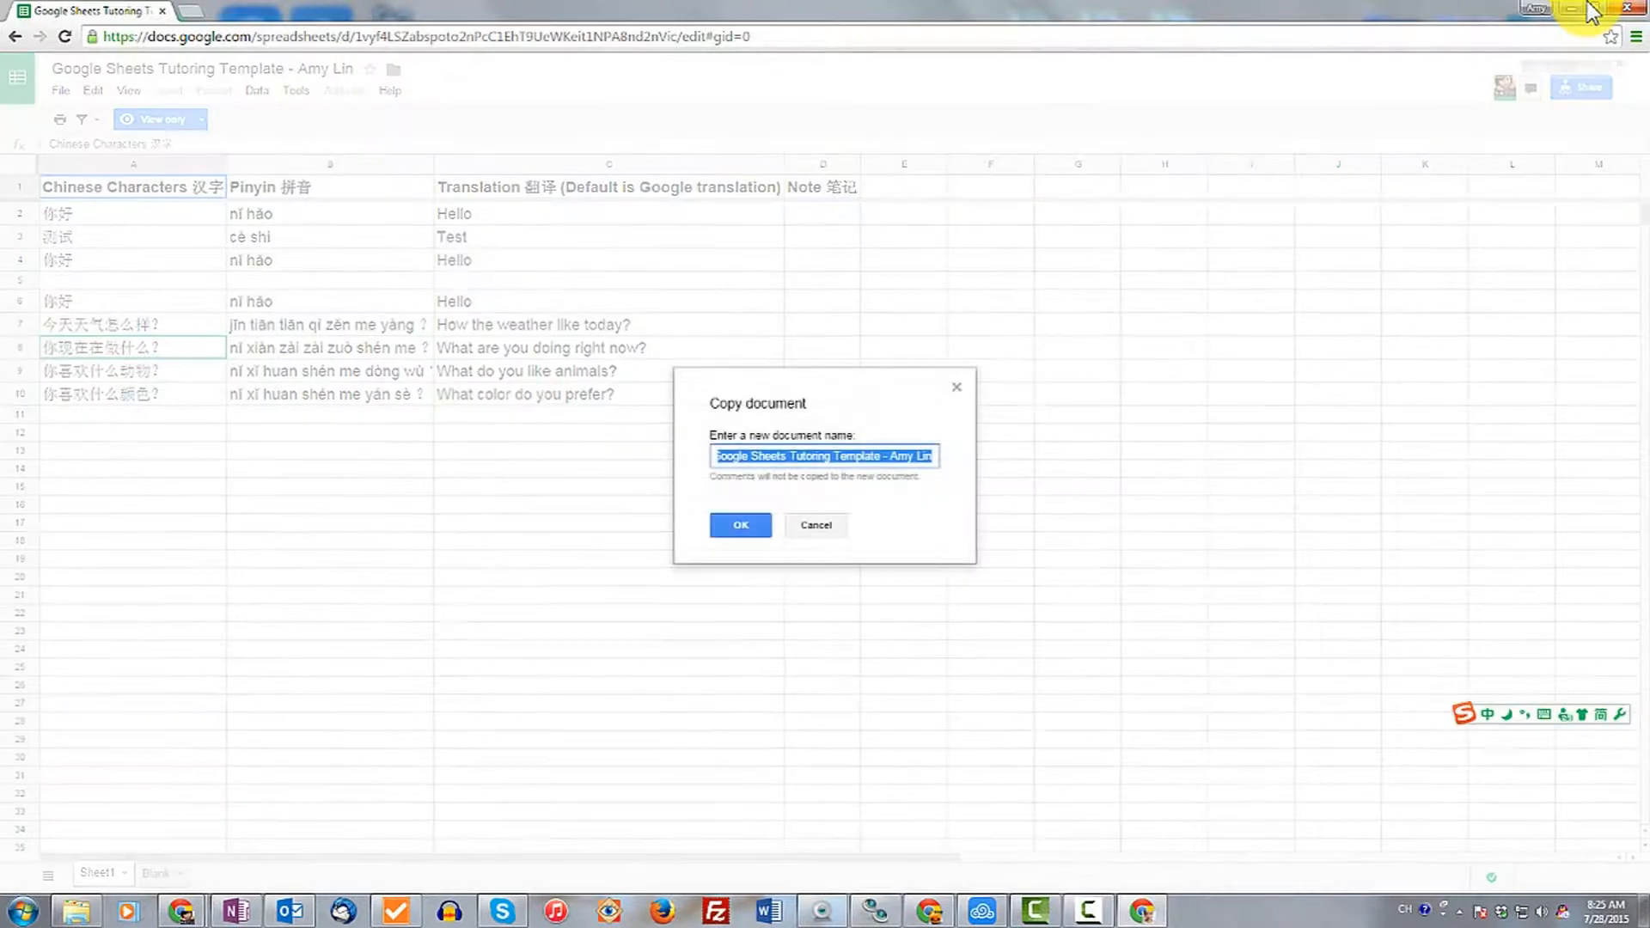
pyautogui.hotkey('alt', 'shift')
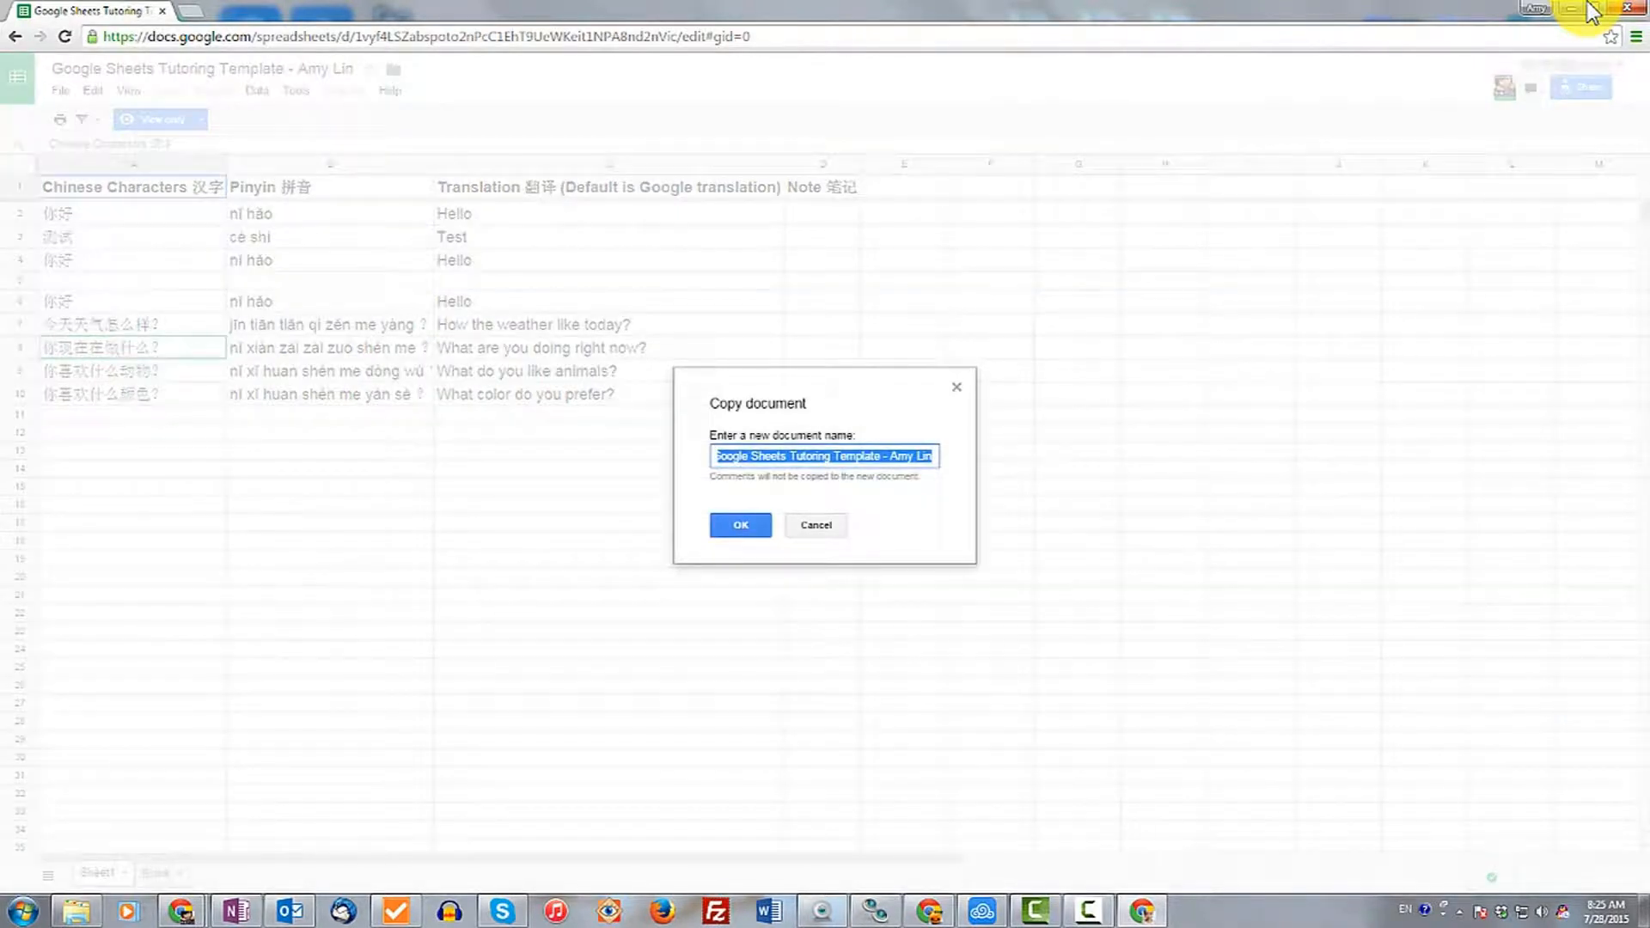
pyautogui.write("Amy's Te")
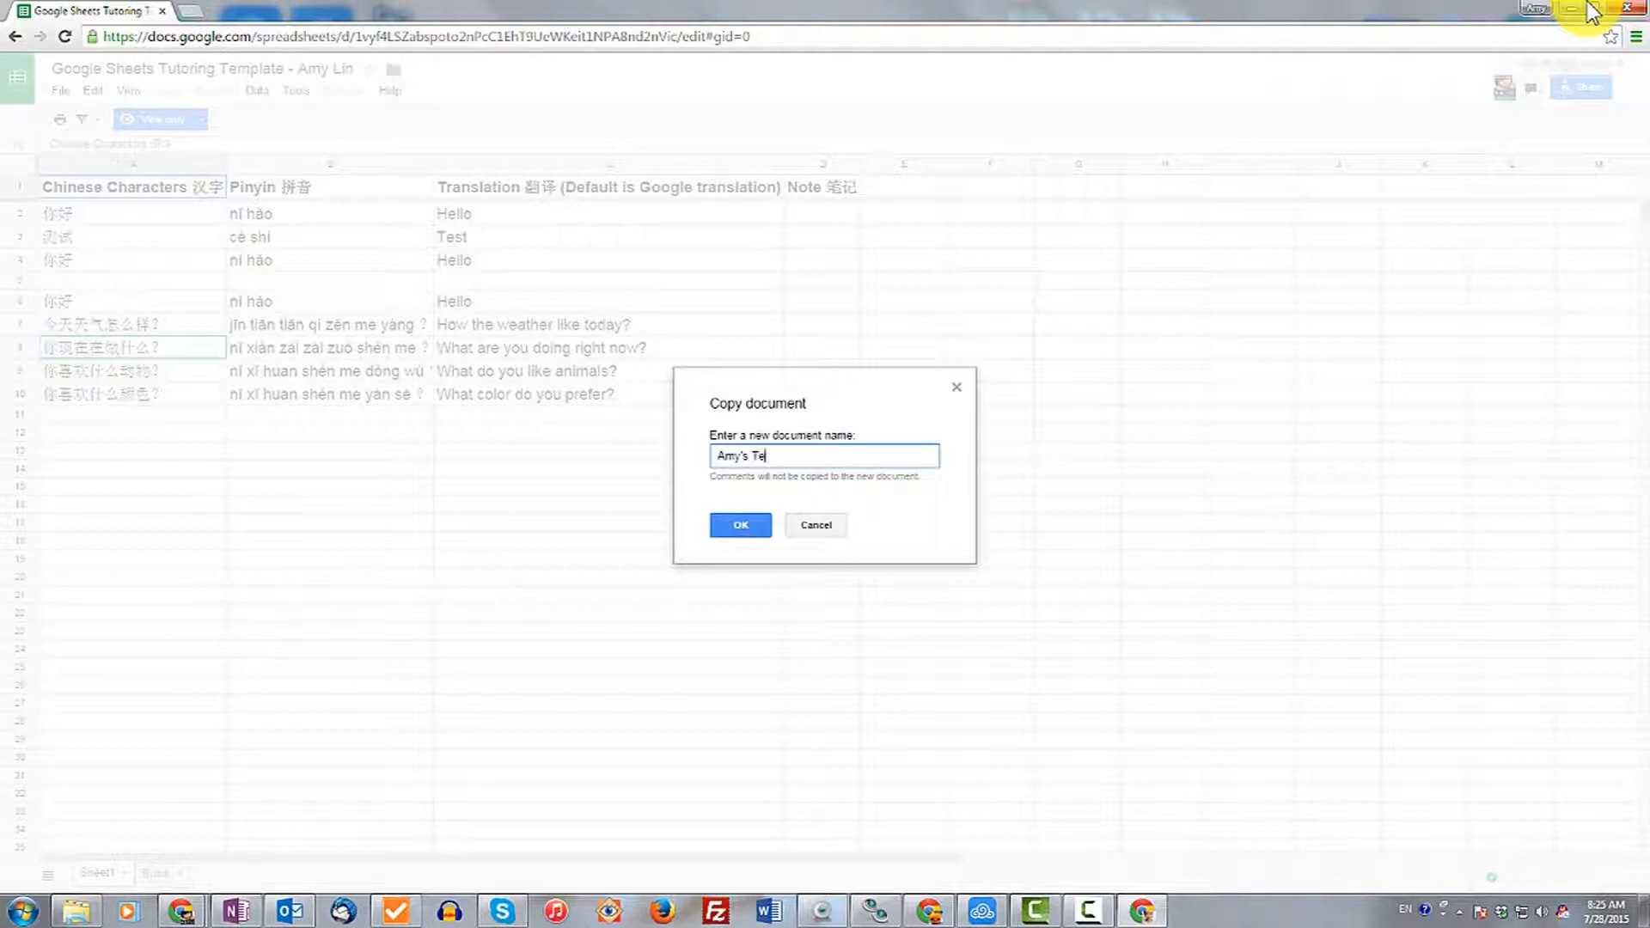
pyautogui.write('sting Template')
pyautogui.press('Return')
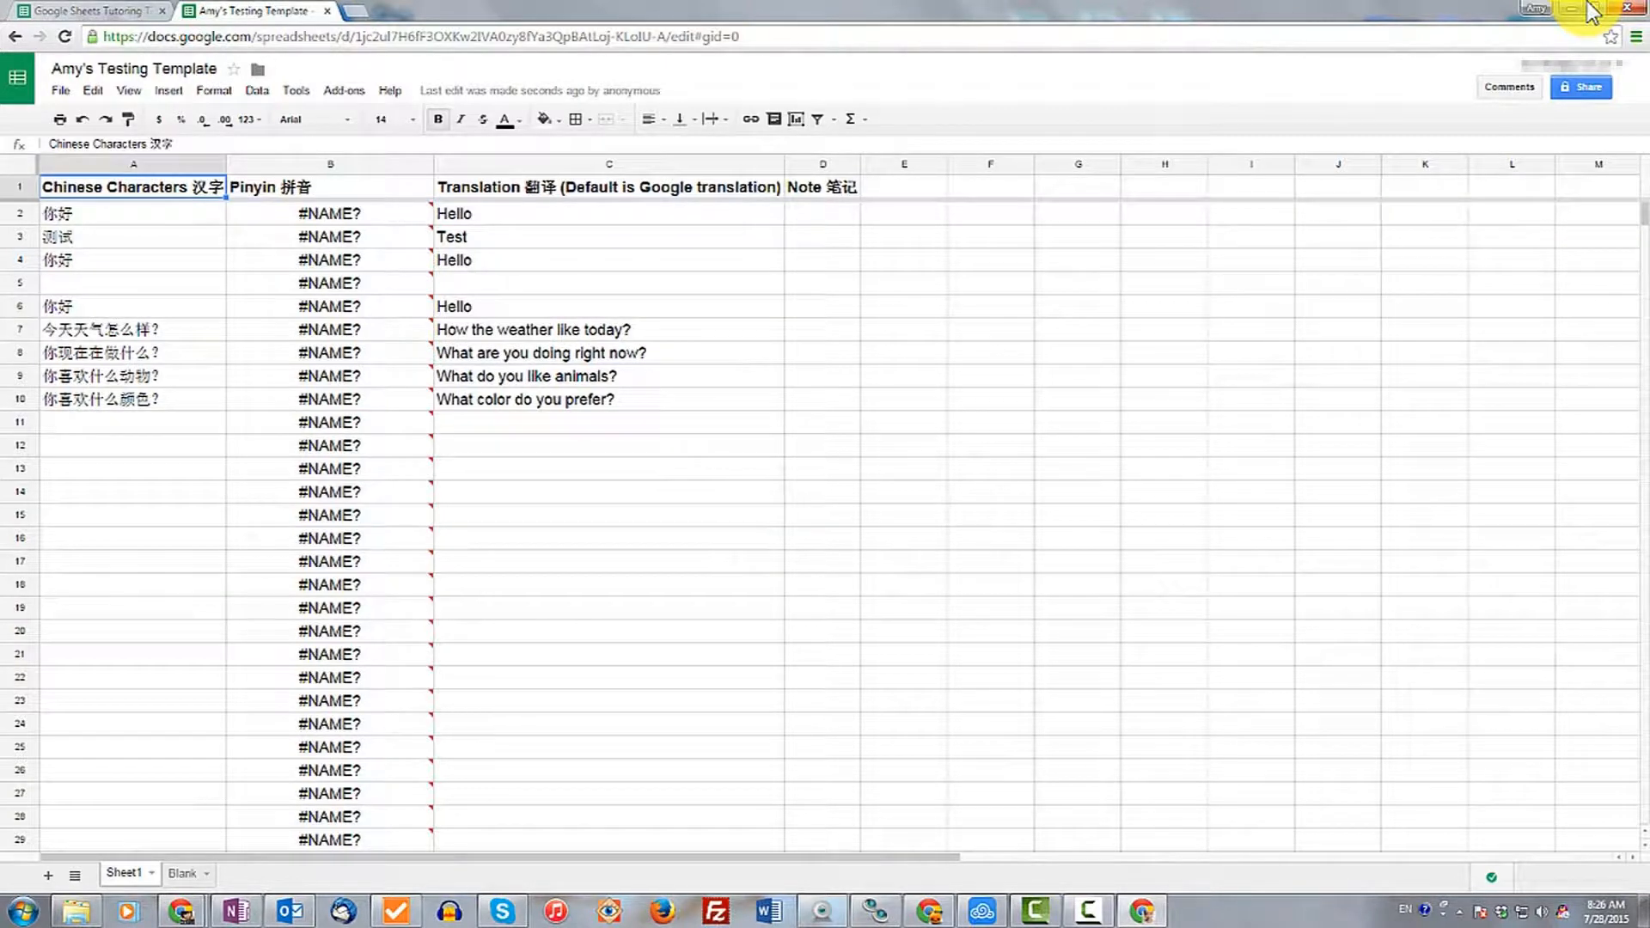
# Compare the Pinyin column formulas in the copy with those in the original spreadsheet.
pyautogui.press('Right')
pyautogui.press('Down')
pyautogui.press('Down')
pyautogui.press('Down')
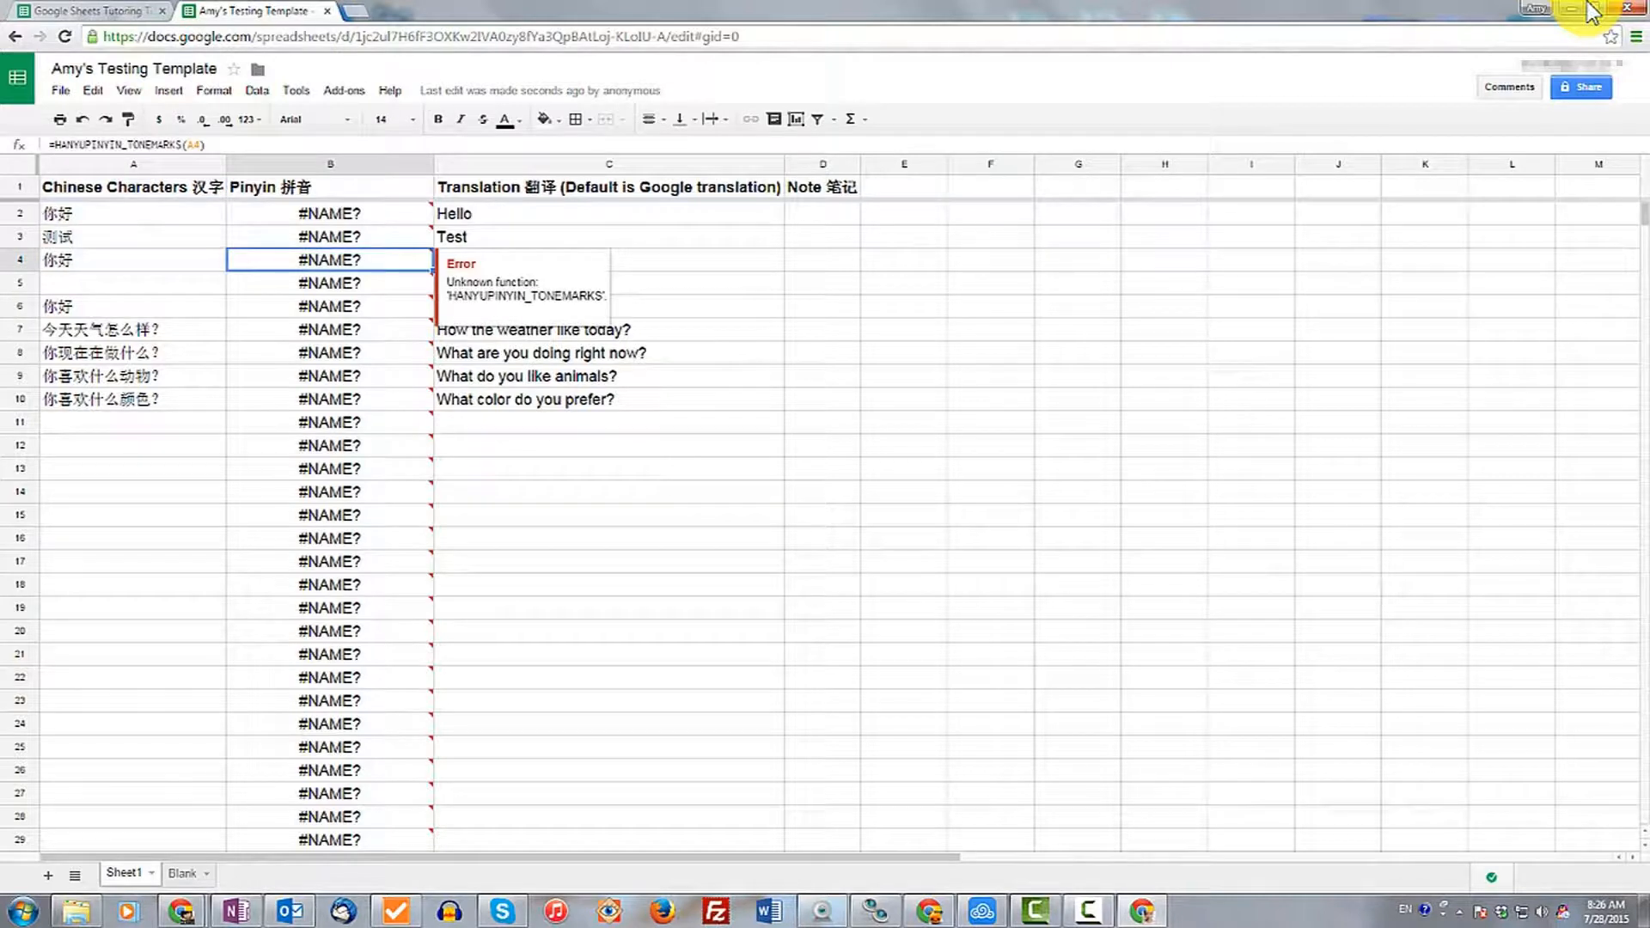
pyautogui.hotkey('ctrl', 'Tab')
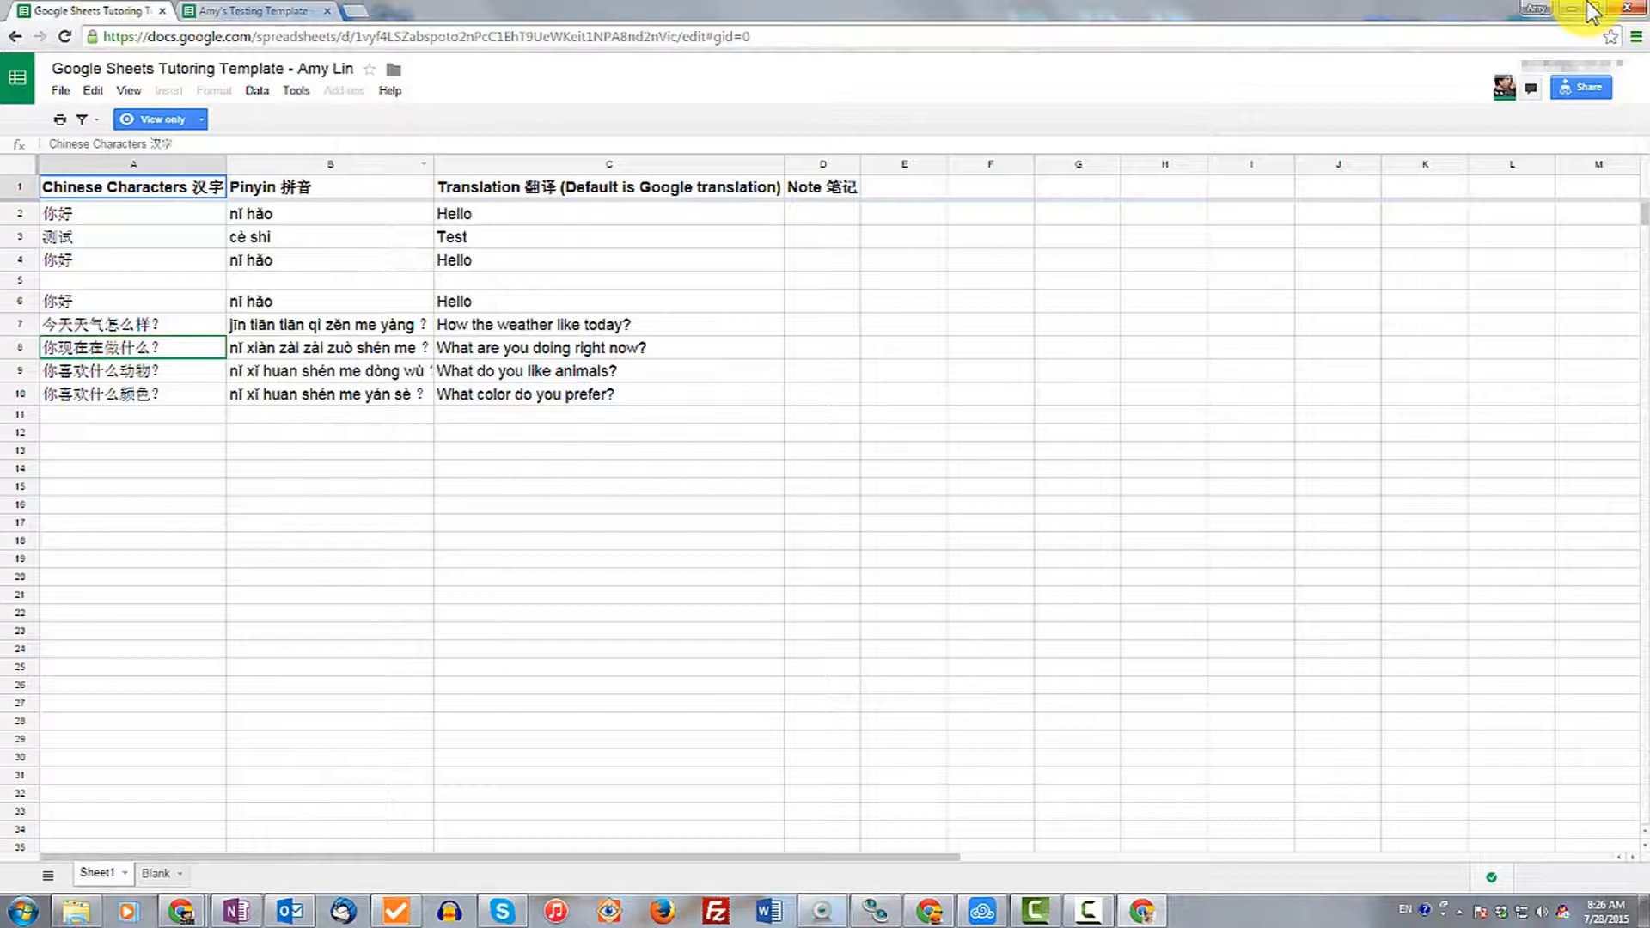
pyautogui.press('Right')
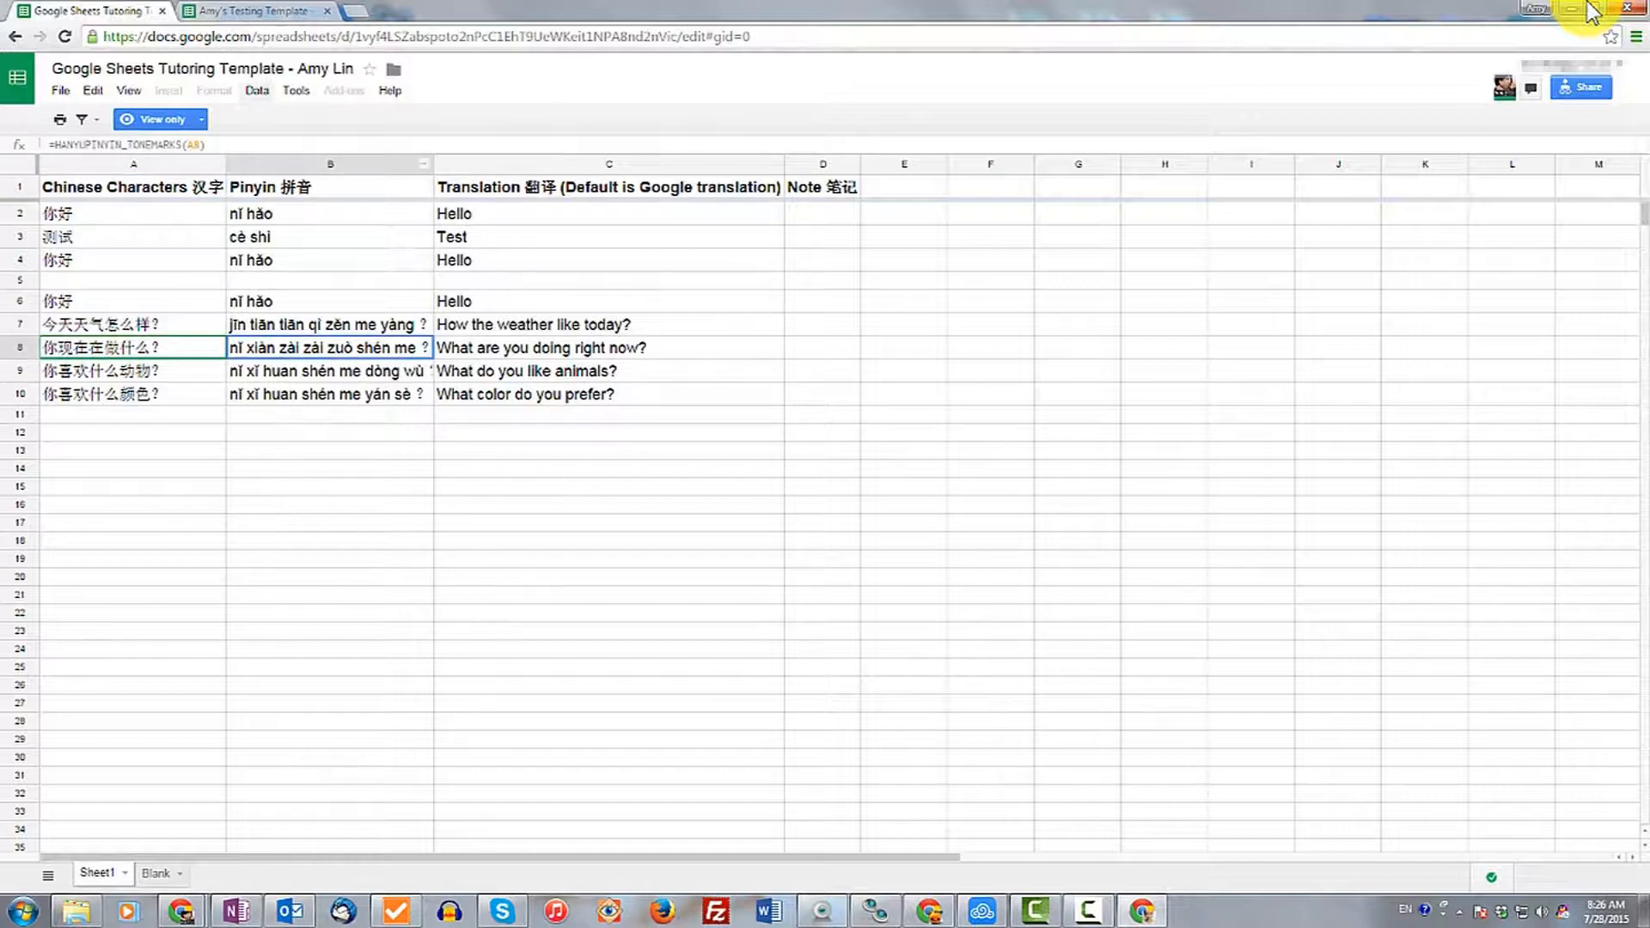
pyautogui.hotkey('ctrl', 'Tab')
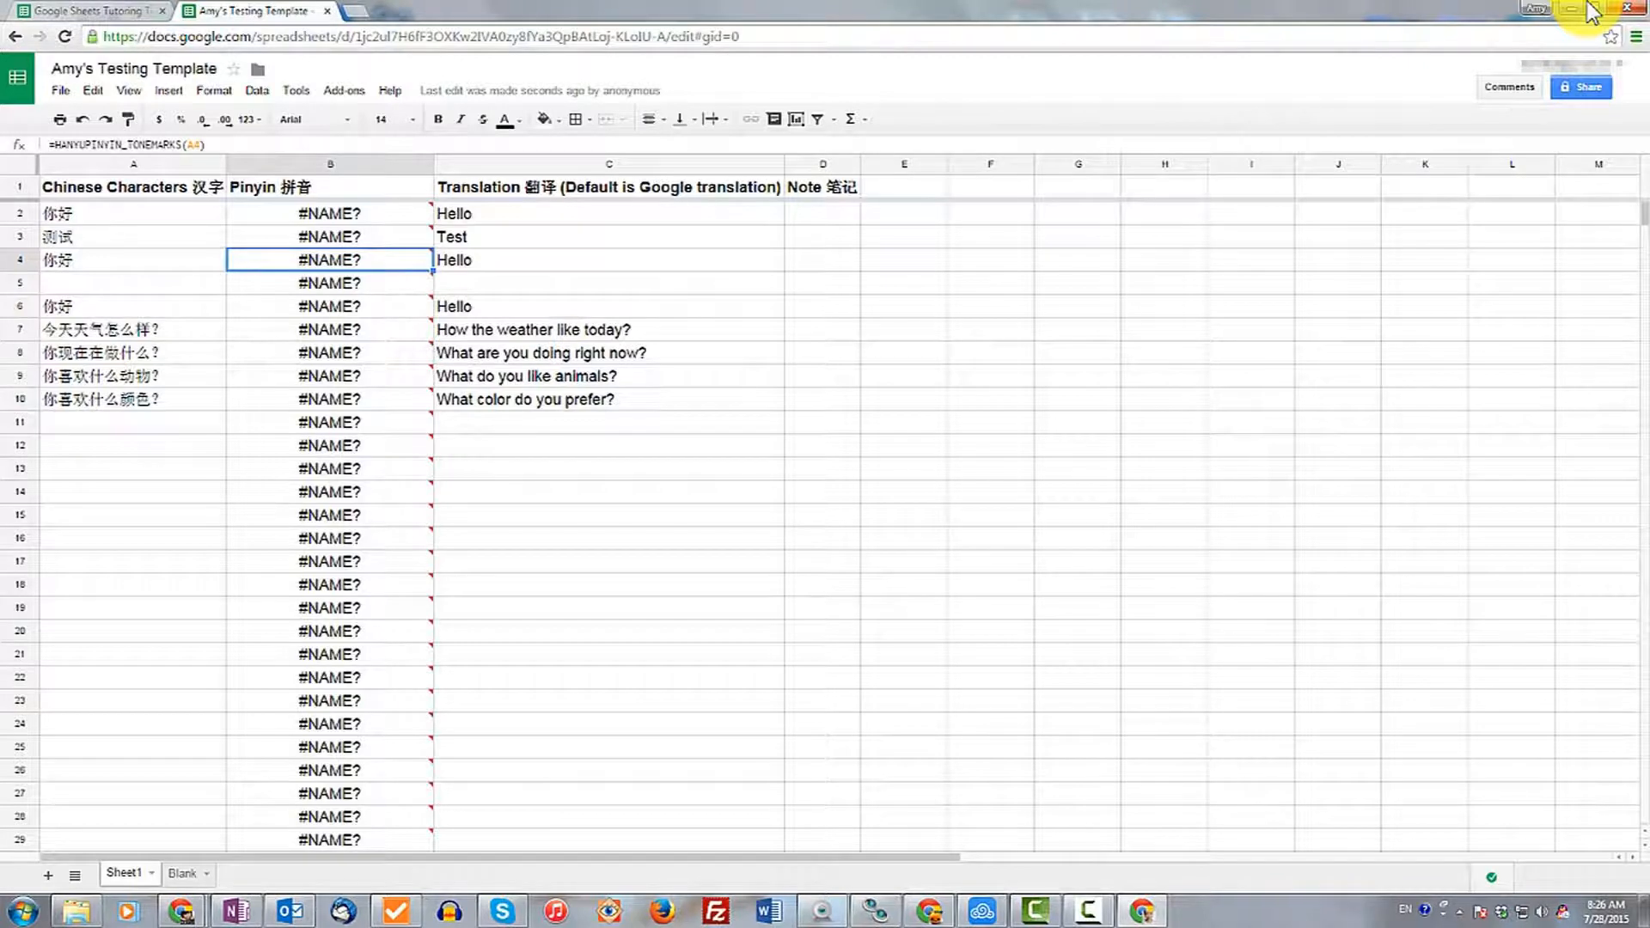
# Search the add-ons for pinyin and install the HanyuPinyinTools add-on, accepting its permissions.
pyautogui.hotkey('alt', 'n')
pyautogui.press('Return')
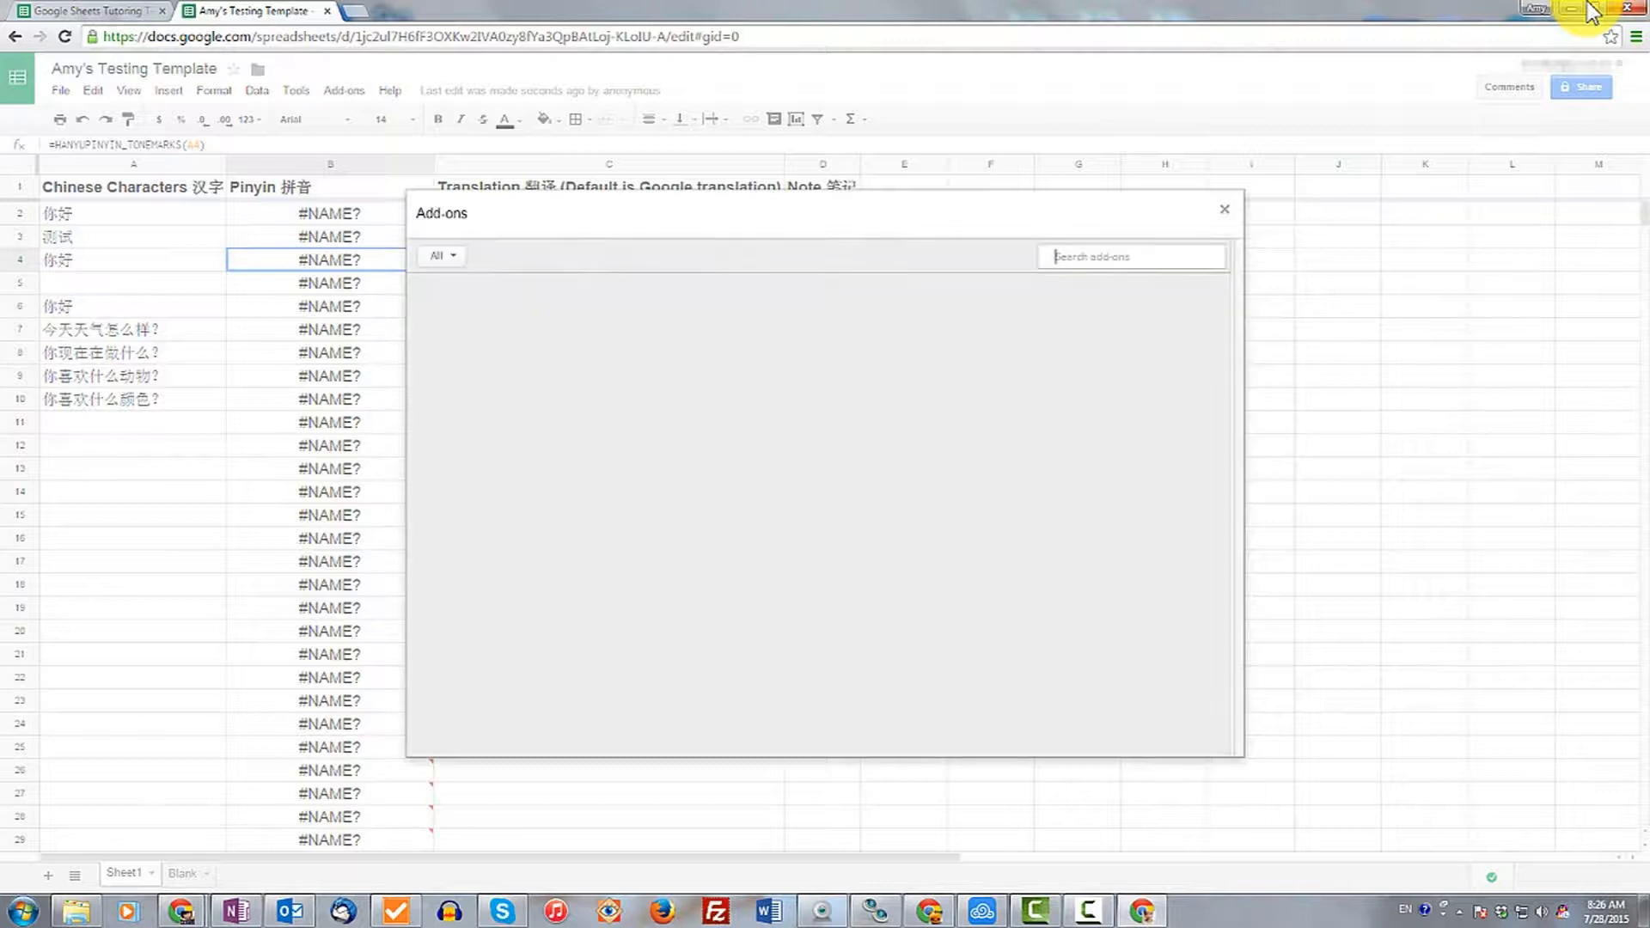
pyautogui.write('pinyin')
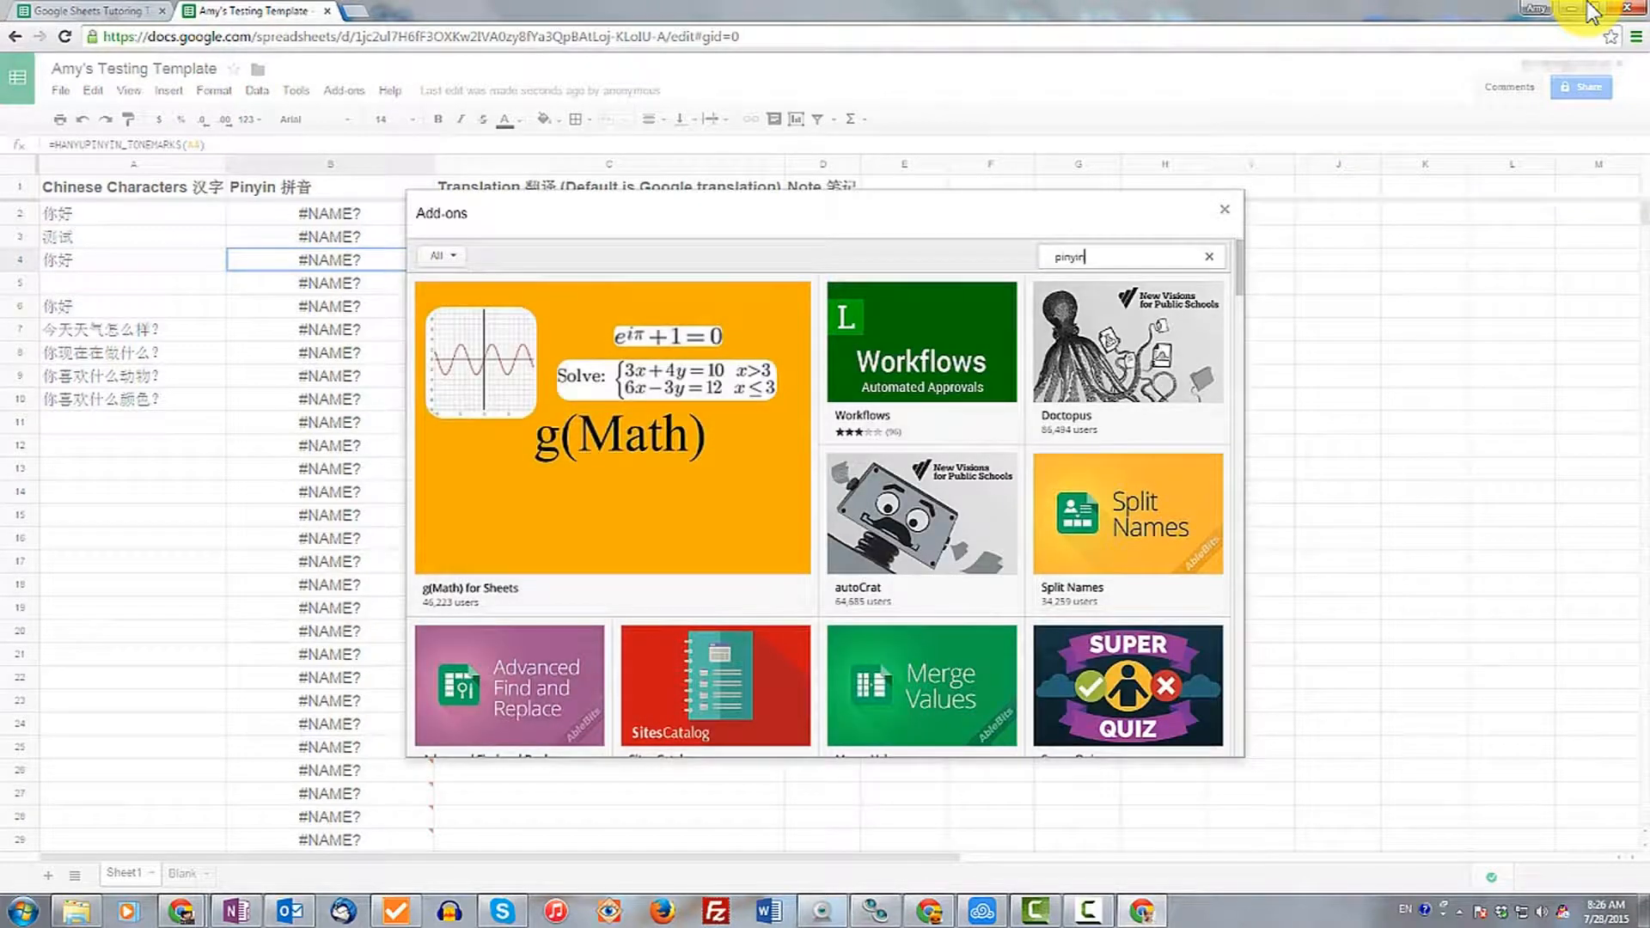
pyautogui.press('Return')
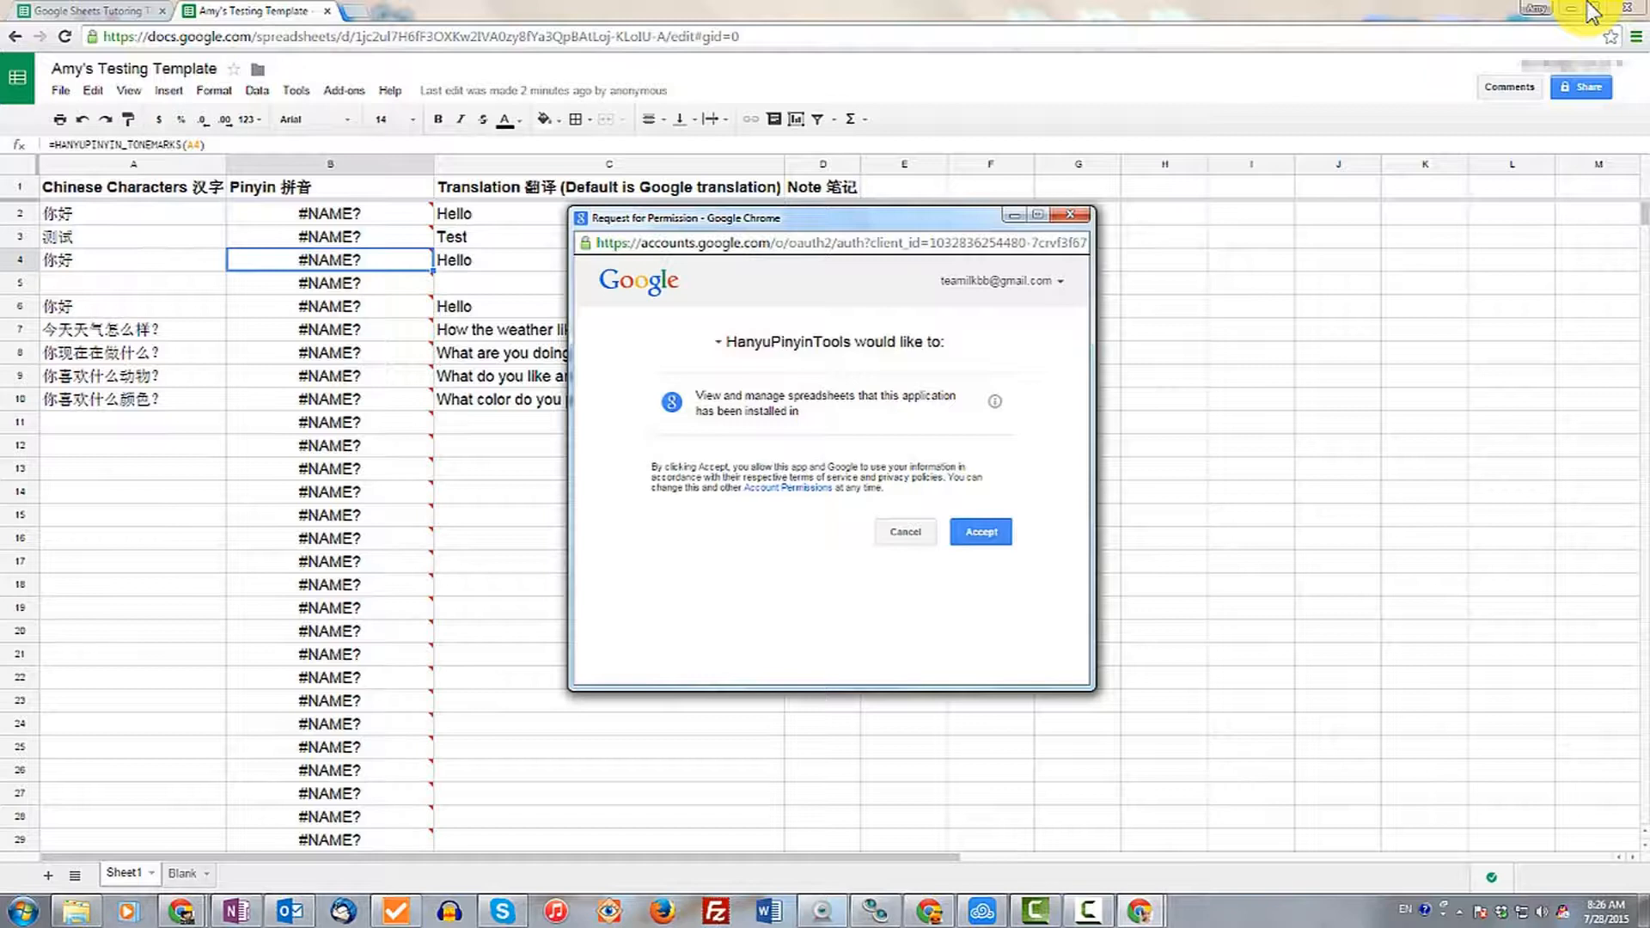
pyautogui.press('Return')
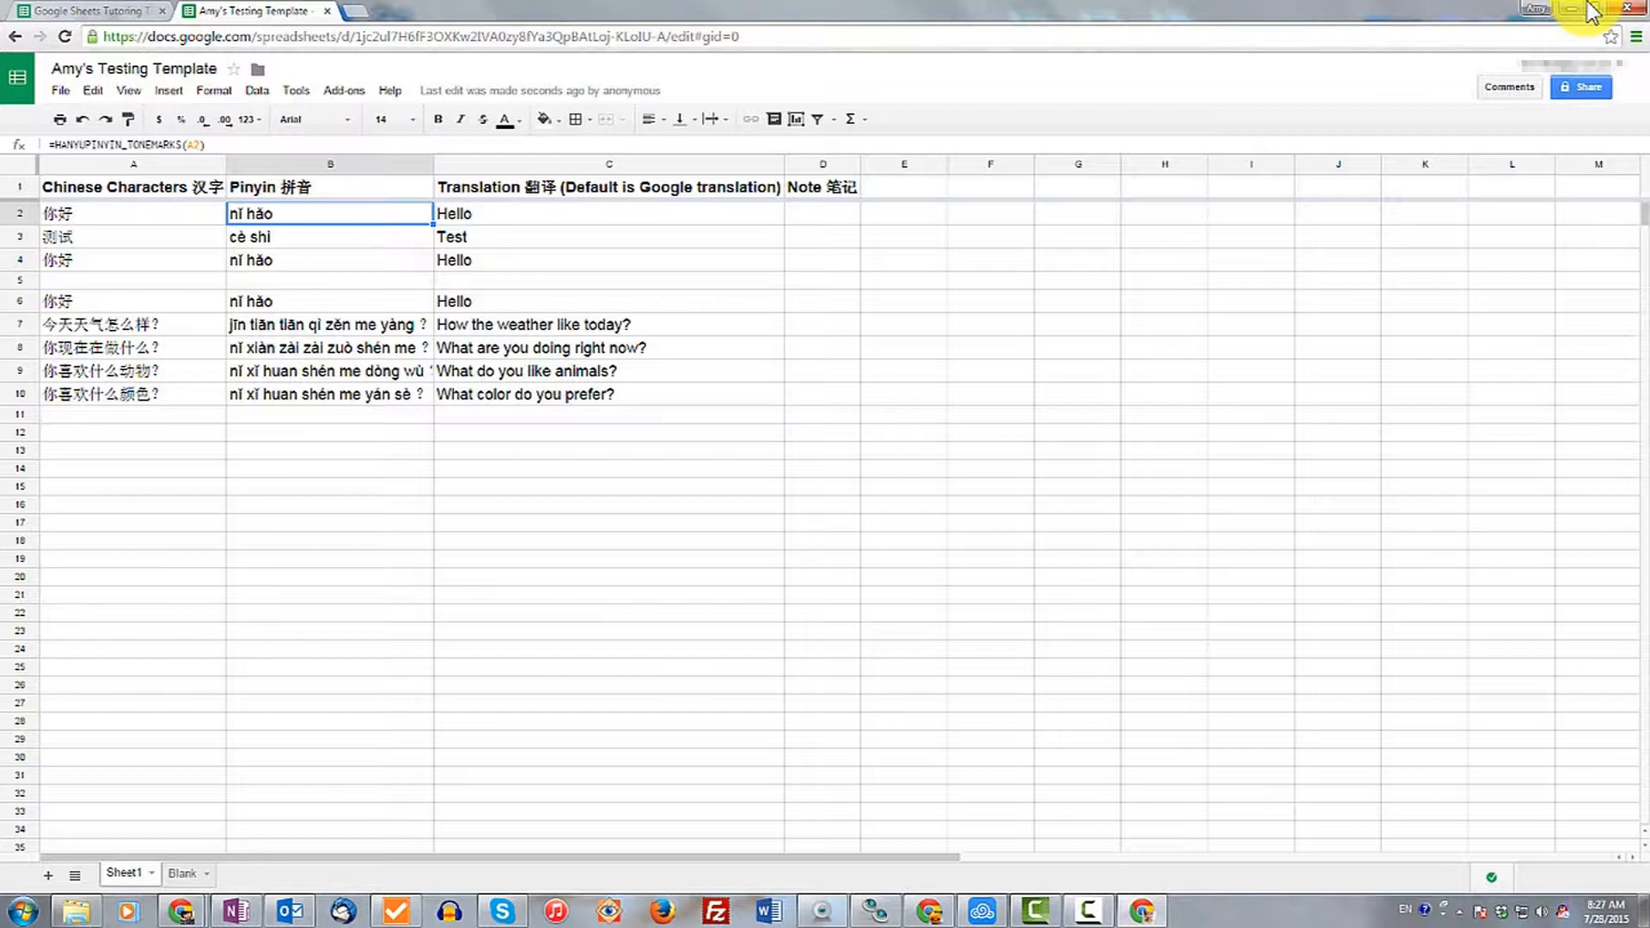
# Edit the Pinyin formula in B2 to use the HANYUPINYIN function instead of HANYUPINYIN_TONEMARKS.
pyautogui.press('Return')
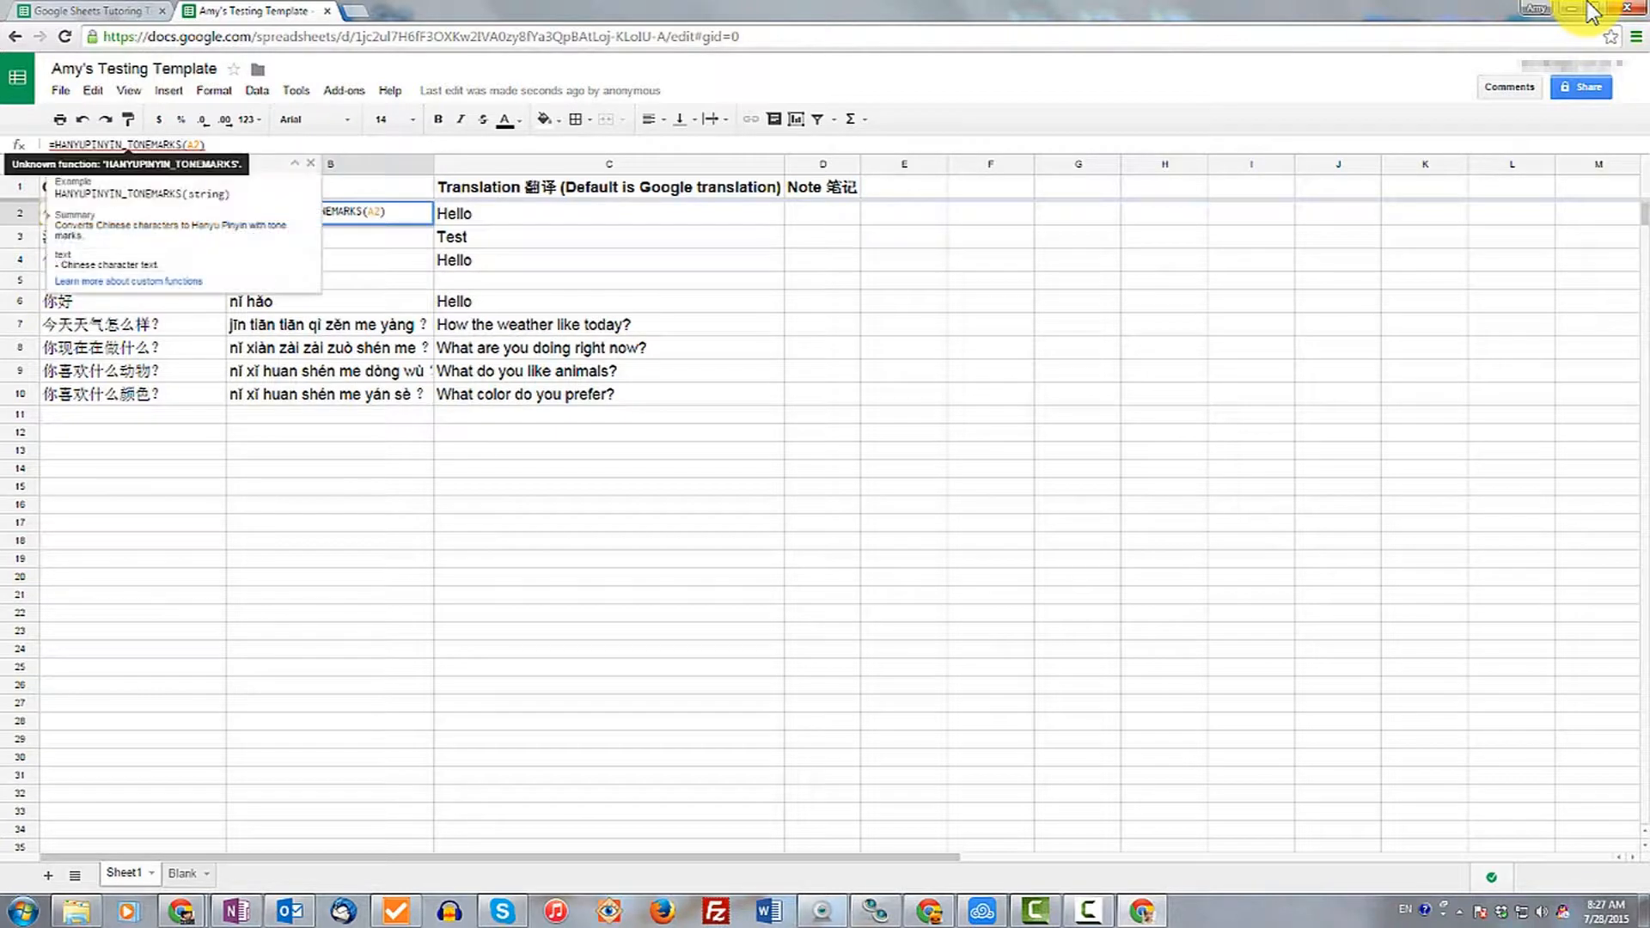
pyautogui.press('BackSpace')
pyautogui.press('BackSpace')
pyautogui.press('BackSpace')
pyautogui.press('BackSpace')
pyautogui.press('BackSpace')
pyautogui.press('BackSpace')
pyautogui.press('BackSpace')
pyautogui.press('BackSpace')
pyautogui.press('BackSpace')
pyautogui.press('BackSpace')
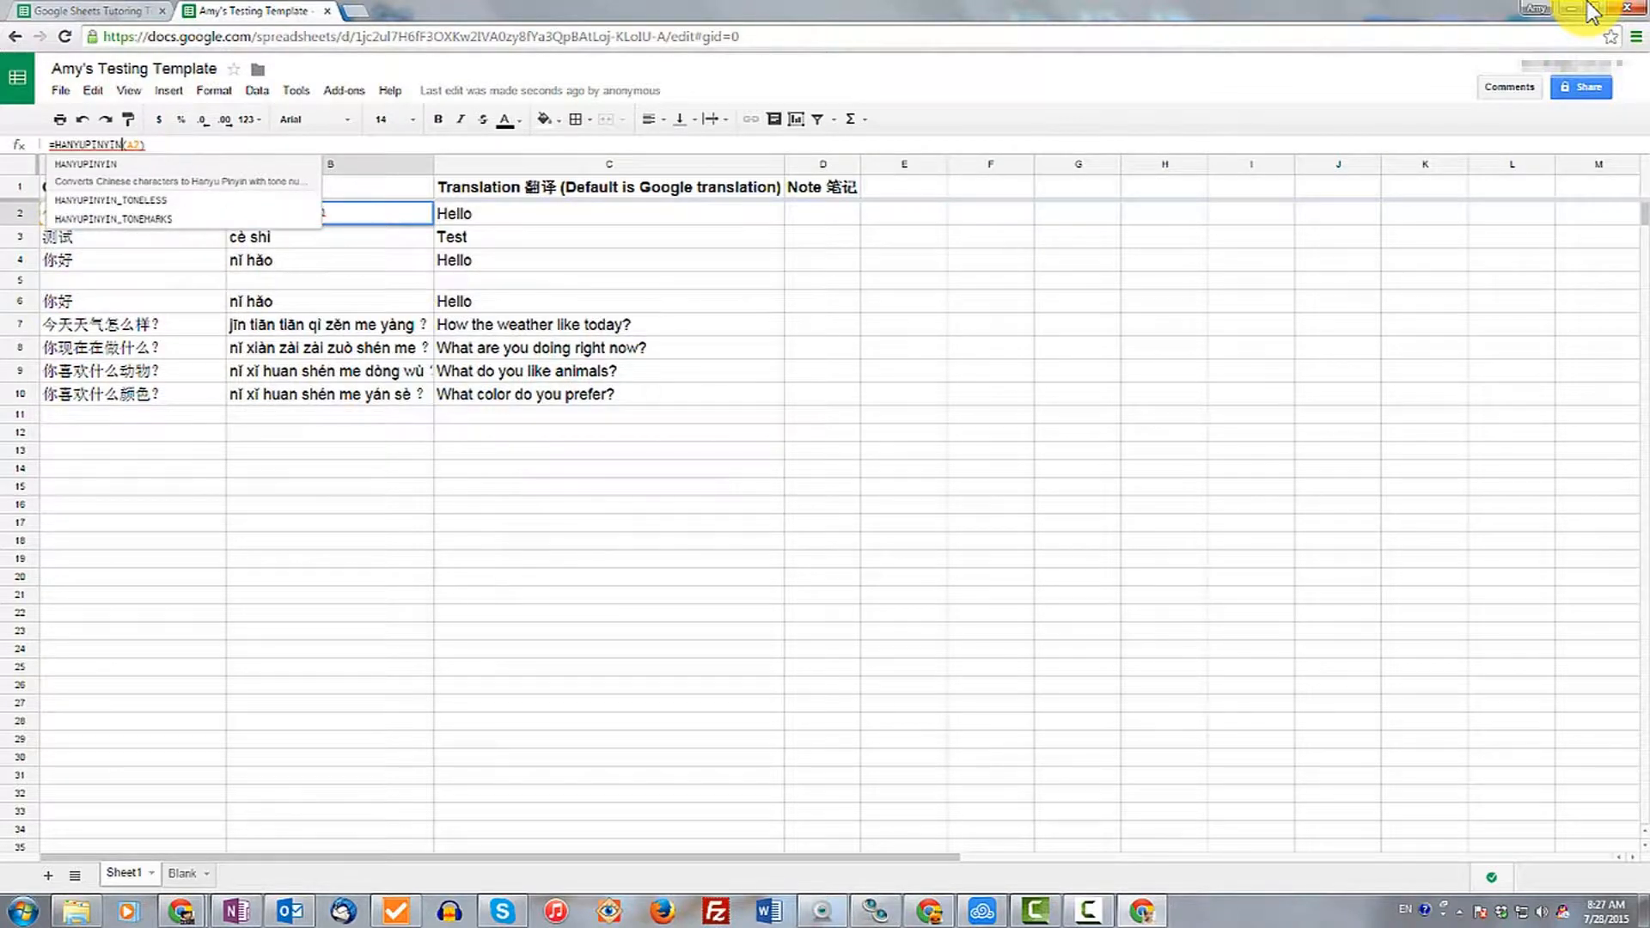
pyautogui.press('Return')
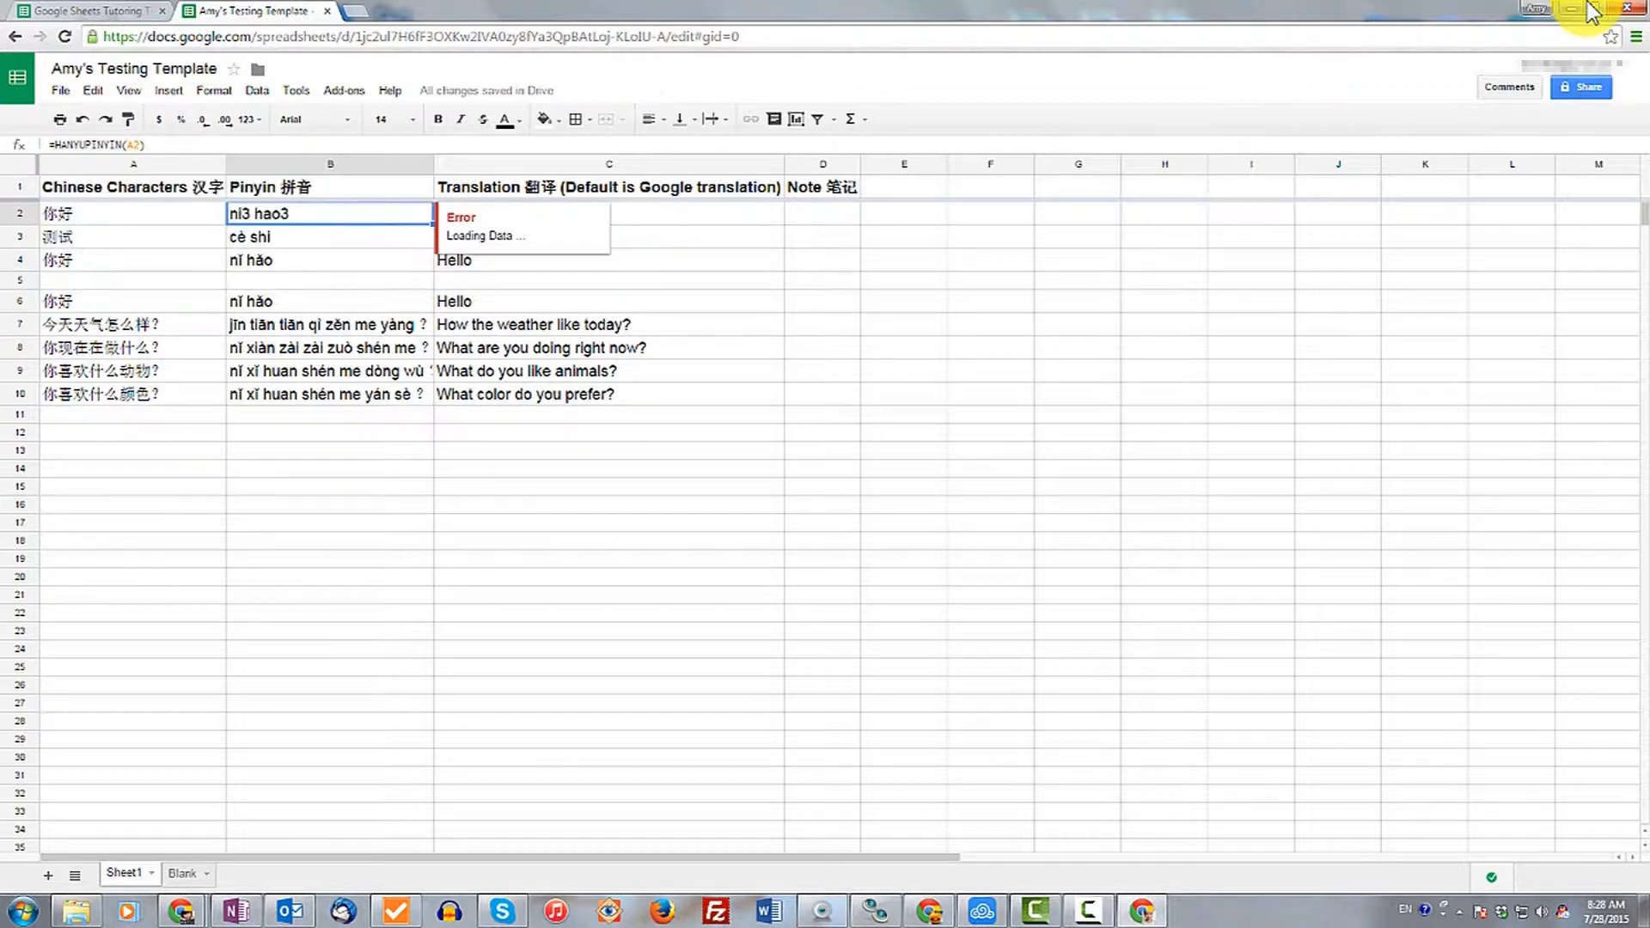
# Fill the B2 pinyin formula down the Pinyin column through row 10.
pyautogui.moveTo(433, 224); pyautogui.dragTo(429, 398)
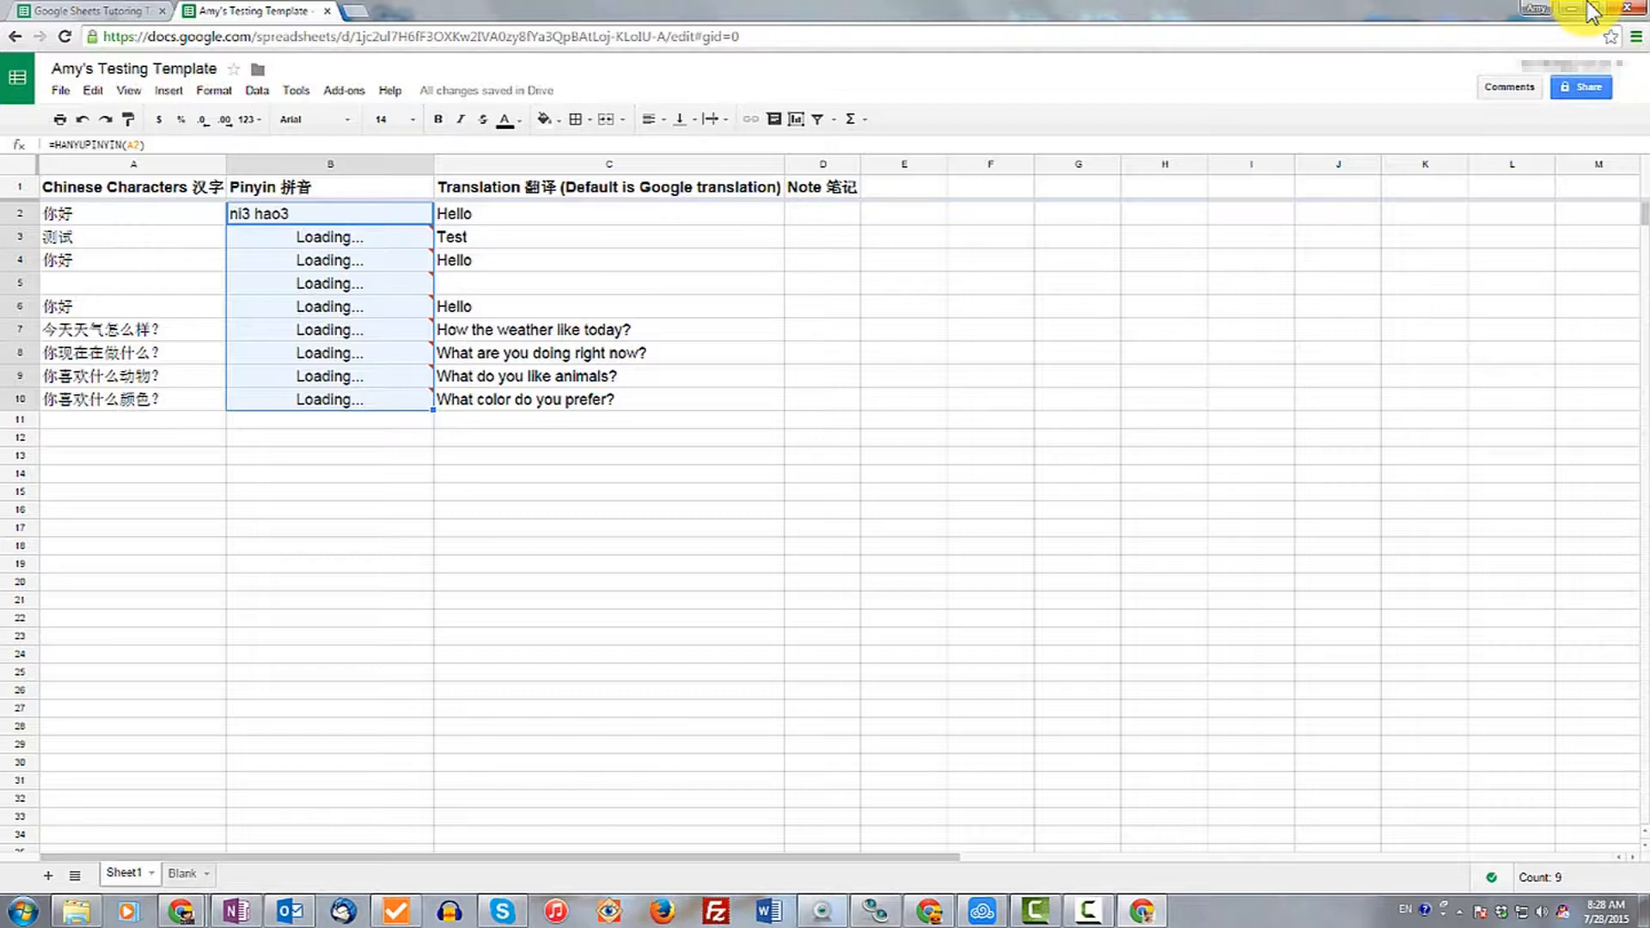
pyautogui.click(133, 433)
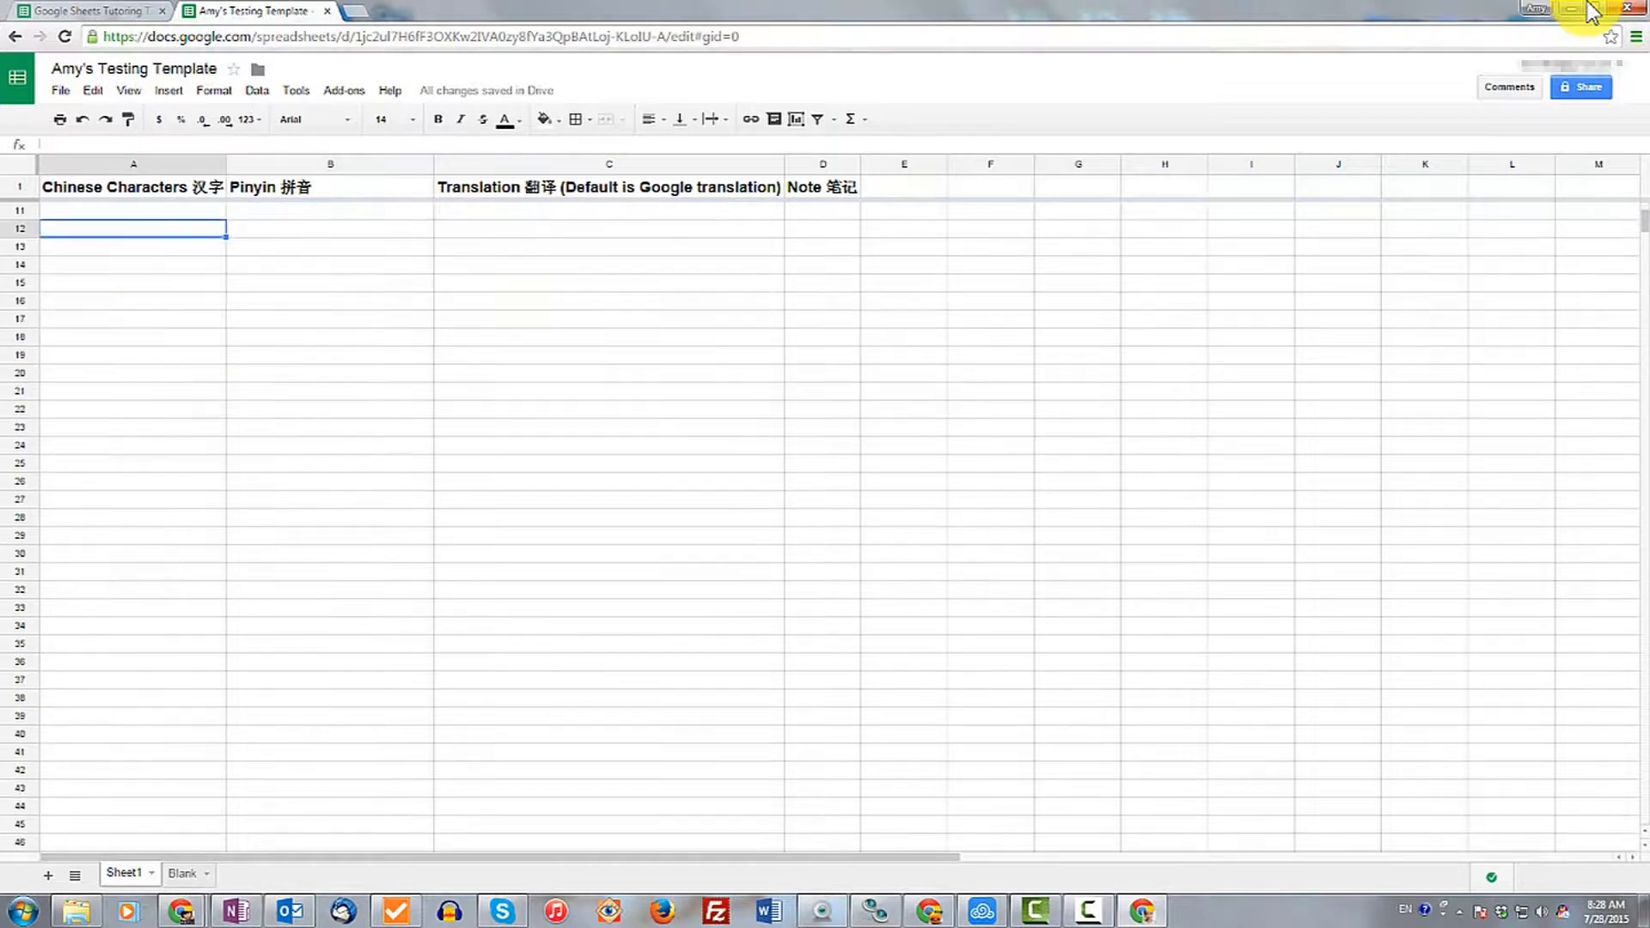
pyautogui.press('Up')
pyautogui.press('Up')
pyautogui.press('Right')
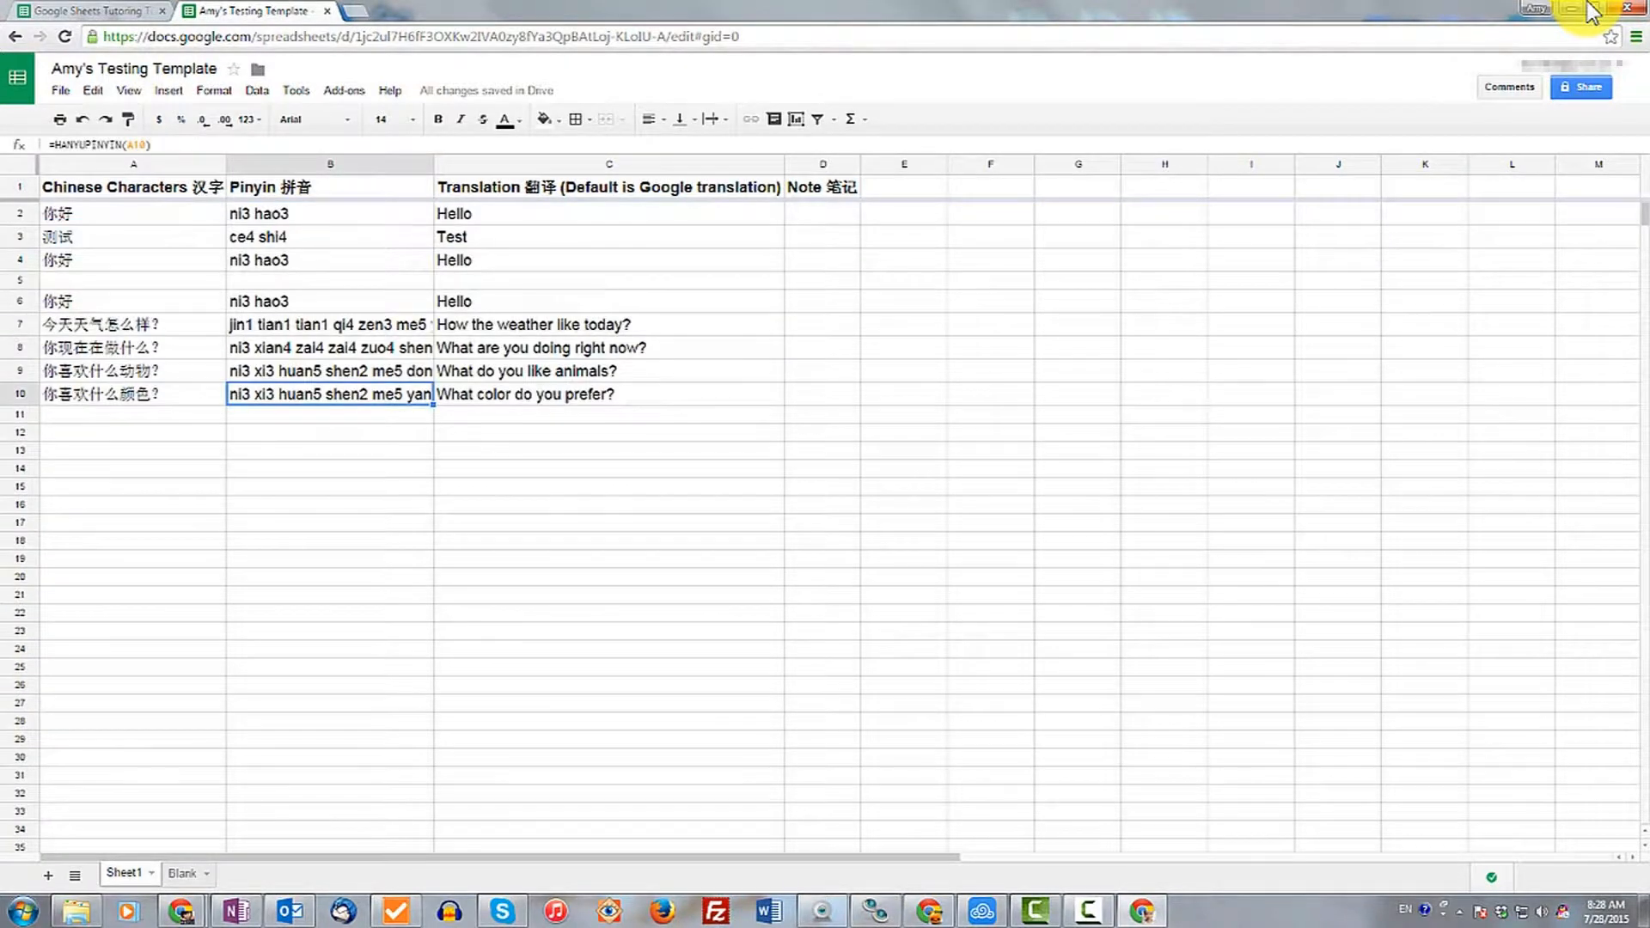
# Copy the row 10 Pinyin and Translation formulas and paste them down both columns to about row 186.
pyautogui.hotkey('shift', 'Right')
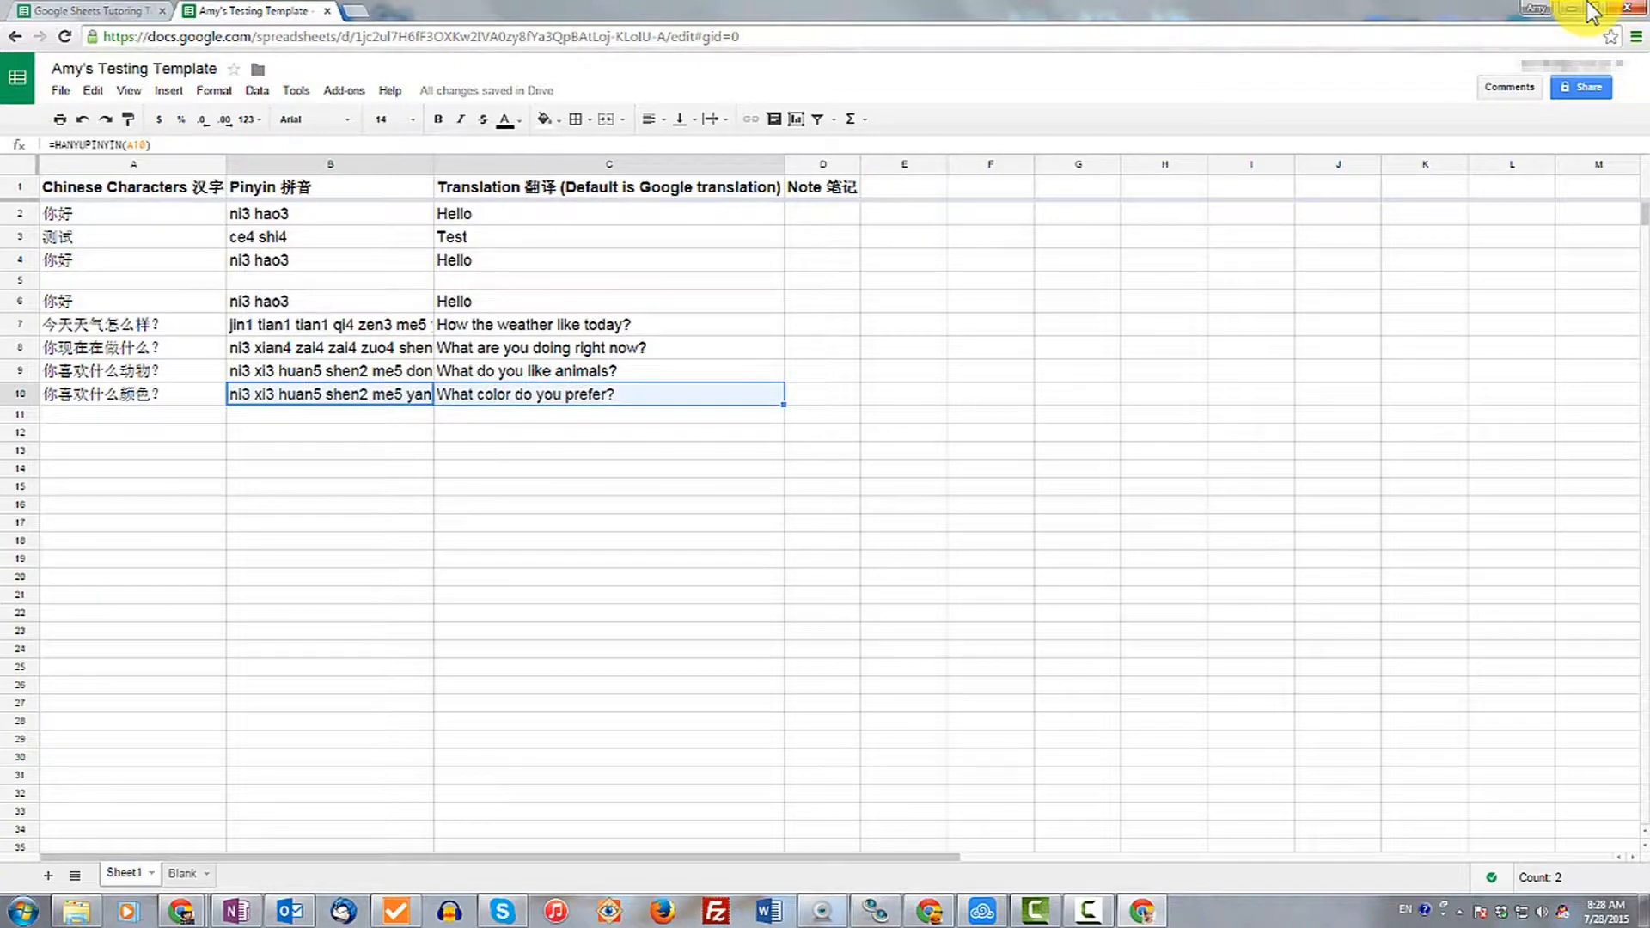
pyautogui.hotkey('shift', 'Down')
pyautogui.hotkey('shift', 'Down')
pyautogui.hotkey('shift', 'Down')
pyautogui.hotkey('shift', 'Down')
pyautogui.hotkey('shift', 'Down')
pyautogui.hotkey('shift', 'Down')
pyautogui.hotkey('shift', 'Down')
pyautogui.hotkey('shift', 'Down')
pyautogui.hotkey('shift', 'Down')
pyautogui.hotkey('shift', 'Down')
pyautogui.hotkey('shift', 'Down')
pyautogui.hotkey('shift', 'Down')
pyautogui.hotkey('shift', 'Down')
pyautogui.hotkey('shift', 'Down')
pyautogui.hotkey('shift', 'Down')
pyautogui.hotkey('shift', 'Down')
pyautogui.hotkey('shift', 'Down')
pyautogui.hotkey('shift', 'Down')
pyautogui.hotkey('shift', 'Down')
pyautogui.hotkey('shift', 'Down')
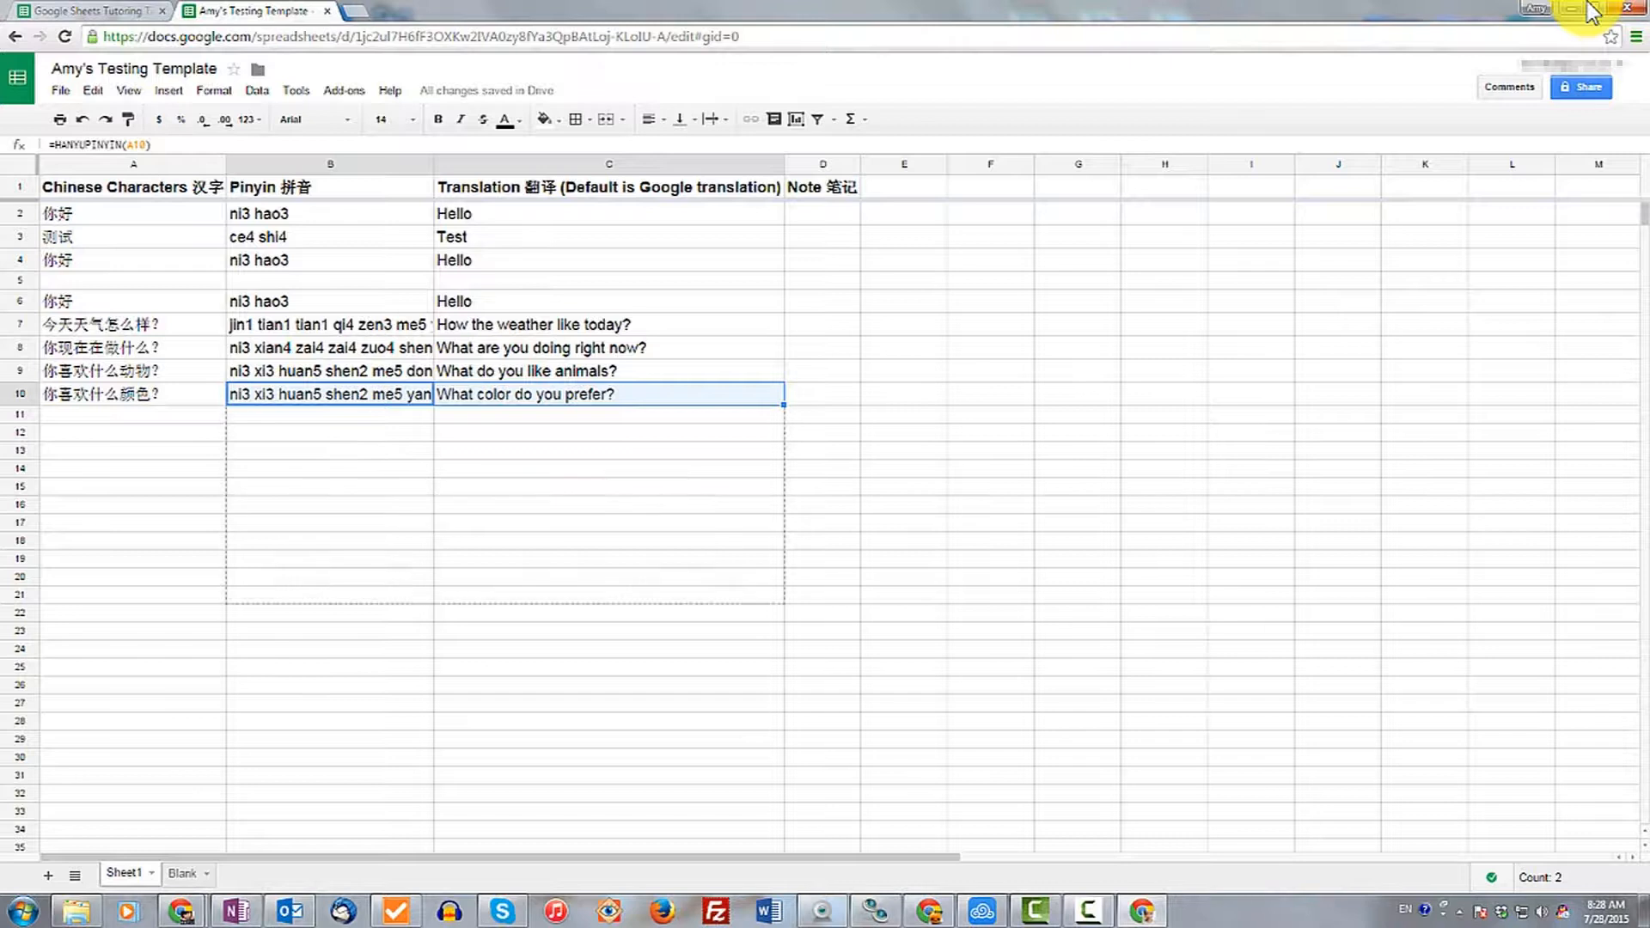
pyautogui.hotkey('ctrl', 'c')
pyautogui.hotkey('shift', 'Down')
pyautogui.hotkey('shift', 'Down')
pyautogui.hotkey('shift', 'Down')
pyautogui.hotkey('shift', 'Down')
pyautogui.hotkey('shift', 'Down')
pyautogui.hotkey('shift', 'Down')
pyautogui.hotkey('shift', 'Down')
pyautogui.hotkey('shift', 'Down')
pyautogui.hotkey('shift', 'Down')
pyautogui.hotkey('shift', 'Down')
pyautogui.hotkey('shift', 'Down')
pyautogui.hotkey('shift', 'Down')
pyautogui.hotkey('shift', 'Down')
pyautogui.hotkey('shift', 'Down')
pyautogui.hotkey('shift', 'Down')
pyautogui.hotkey('shift', 'Down')
pyautogui.hotkey('shift', 'Down')
pyautogui.hotkey('shift', 'Down')
pyautogui.hotkey('shift', 'Down')
pyautogui.hotkey('shift', 'Down')
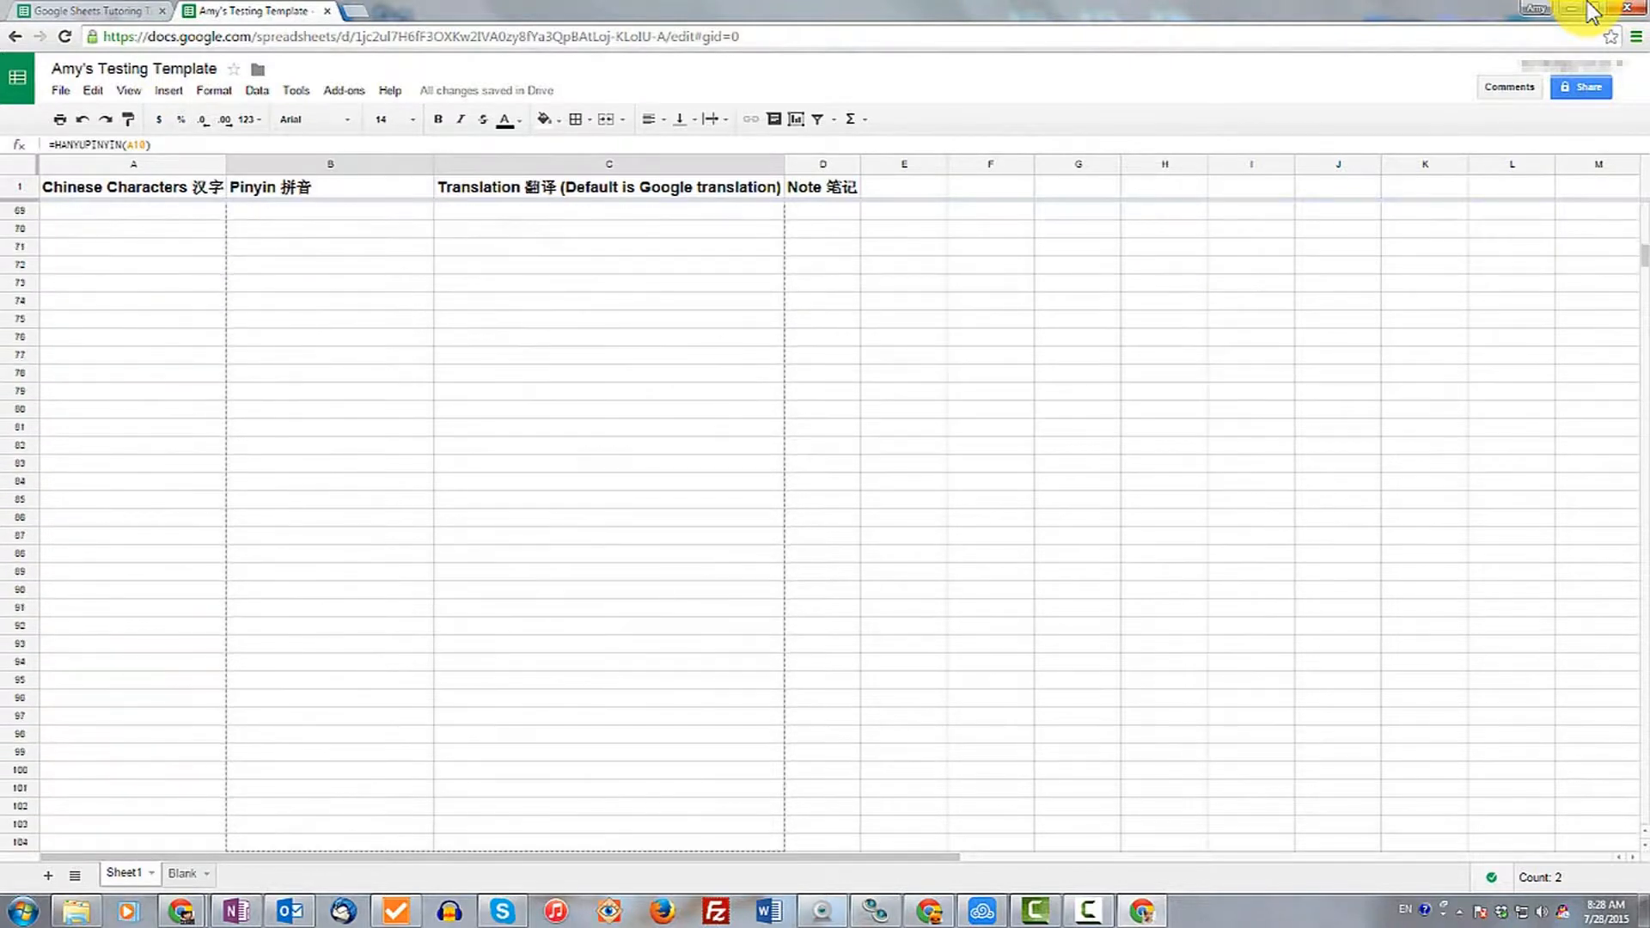
pyautogui.hotkey('ctrl', 'v')
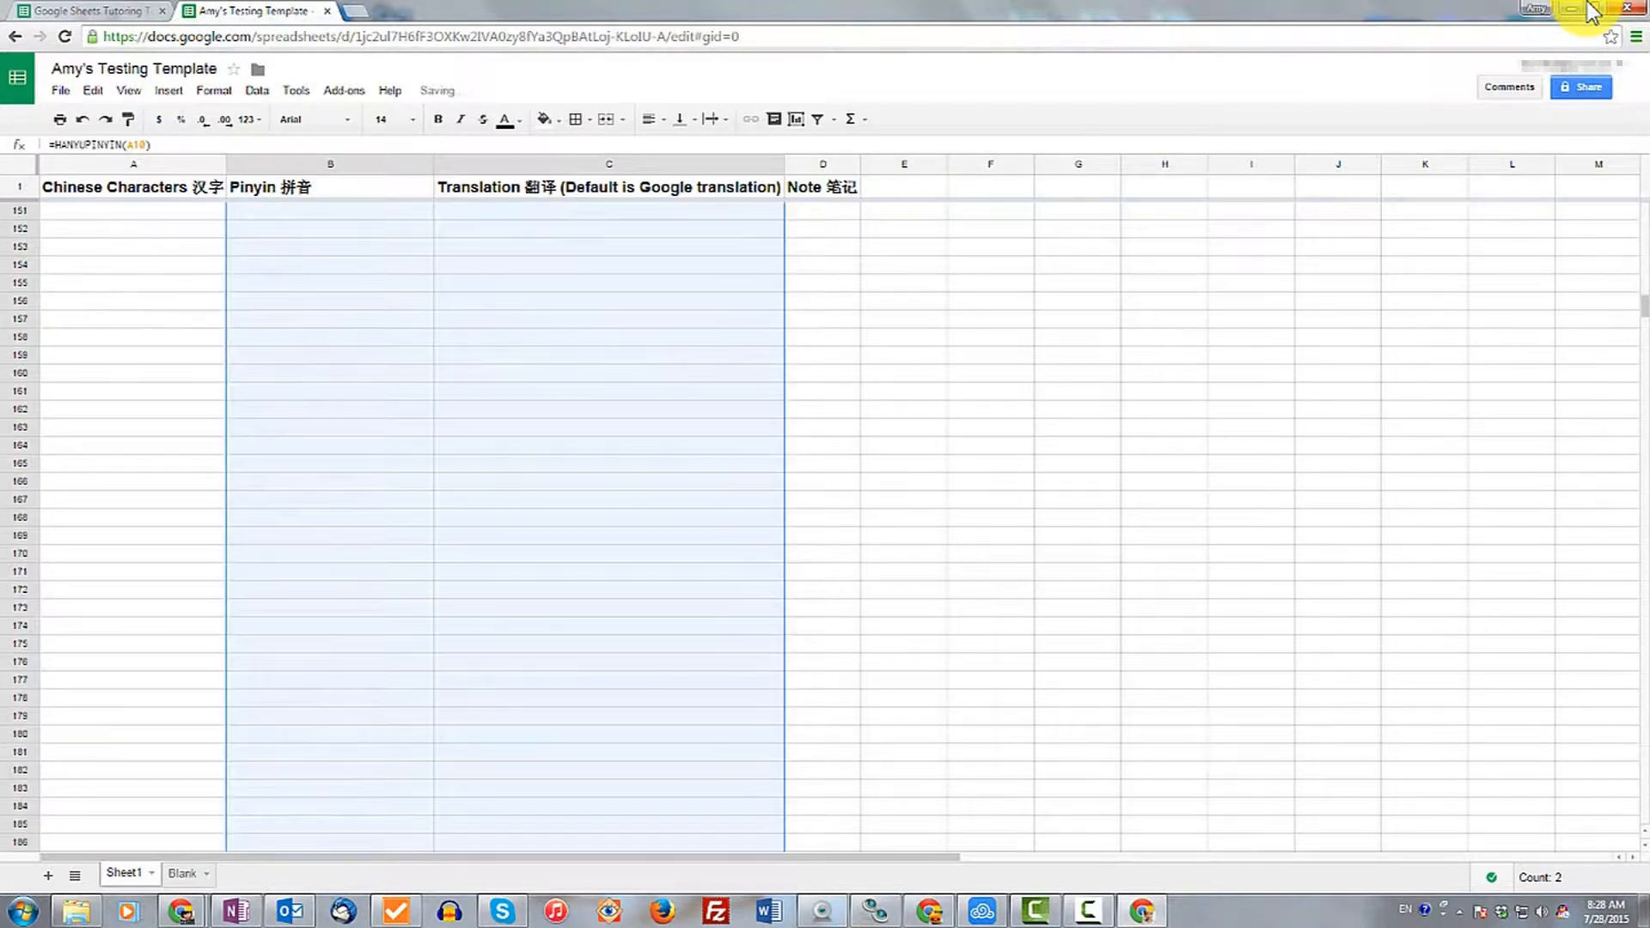
pyautogui.hotkey('ctrl', 'Down')
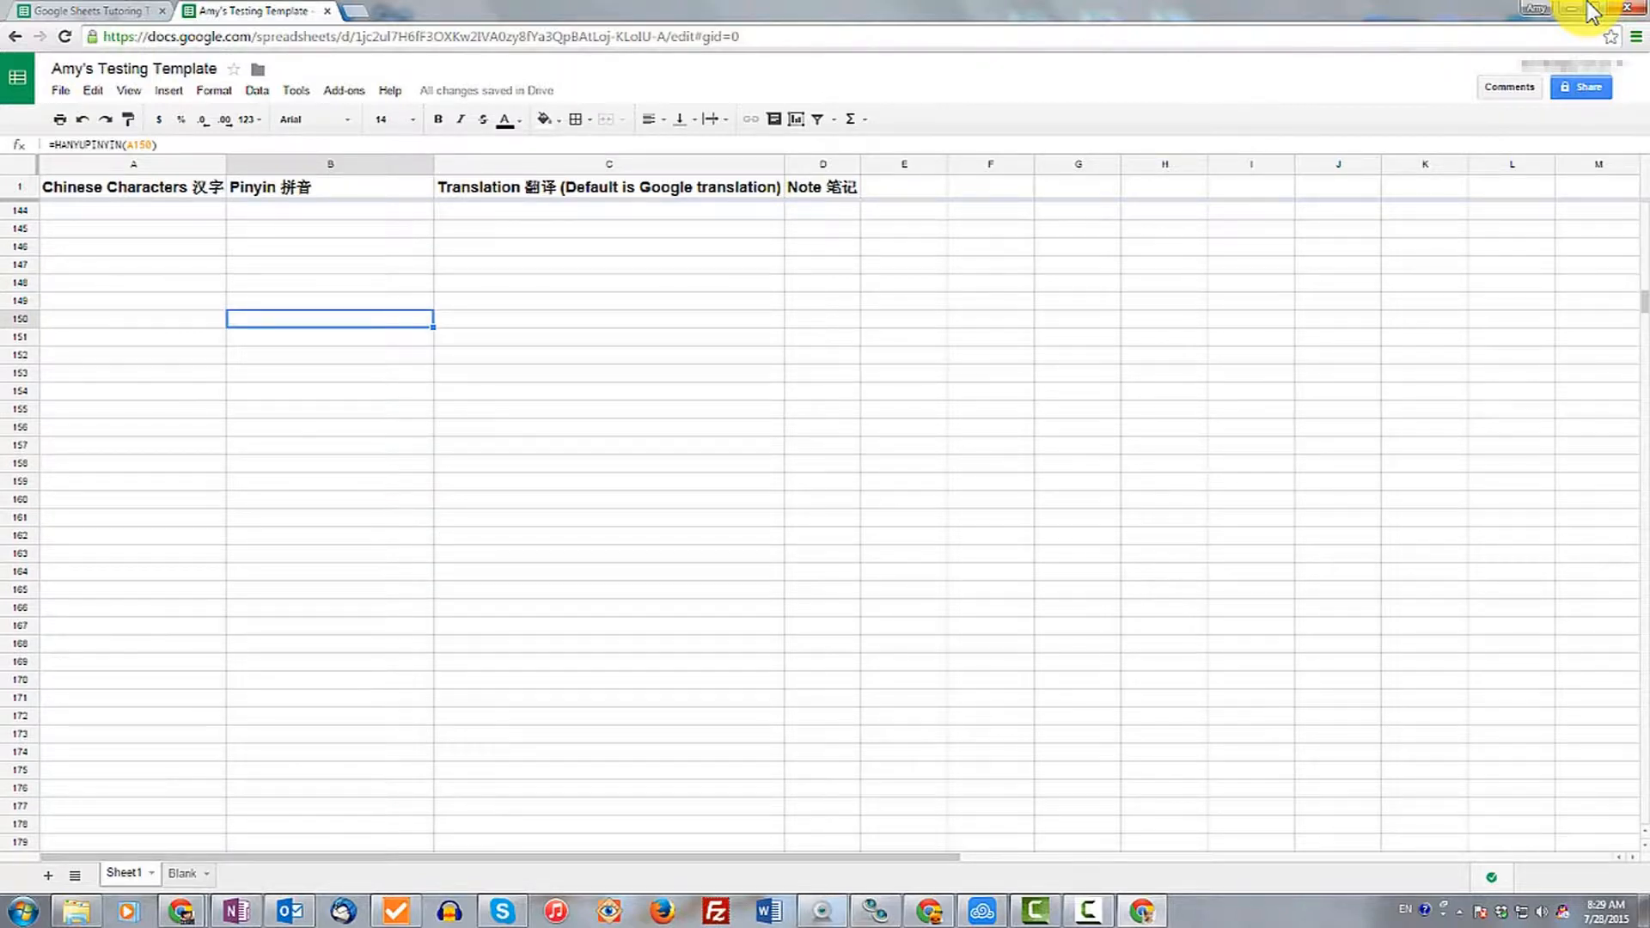
pyautogui.hotkey('ctrl', 'Up')
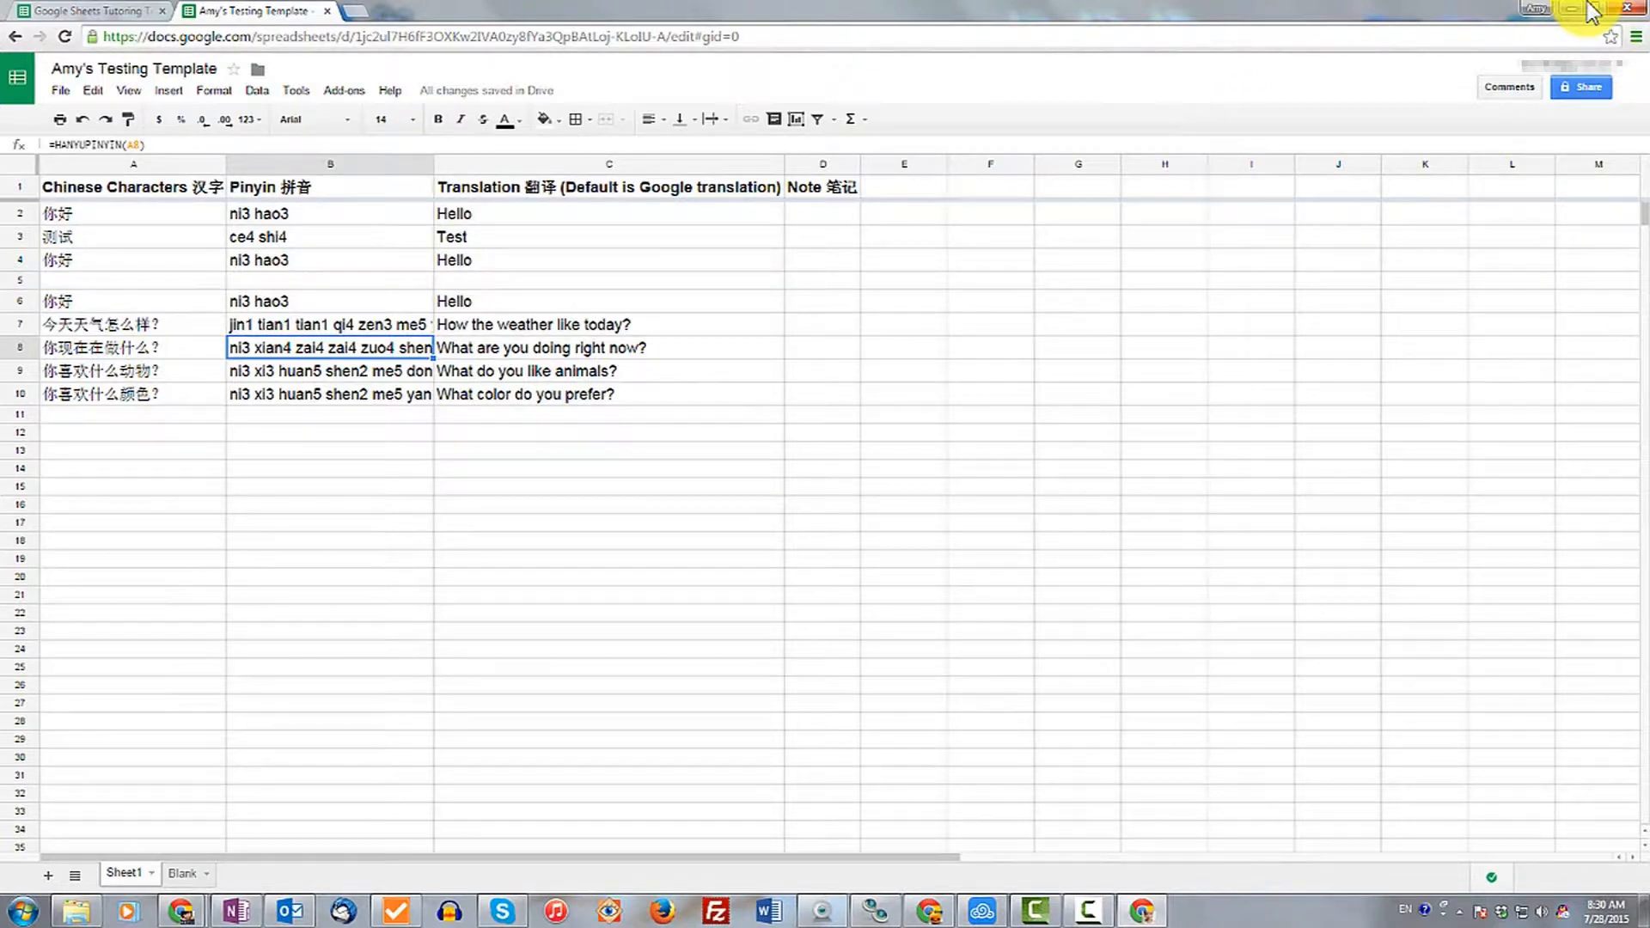
# Open the HanyuPinyinTools add-on's function list.
pyautogui.click(344, 90)
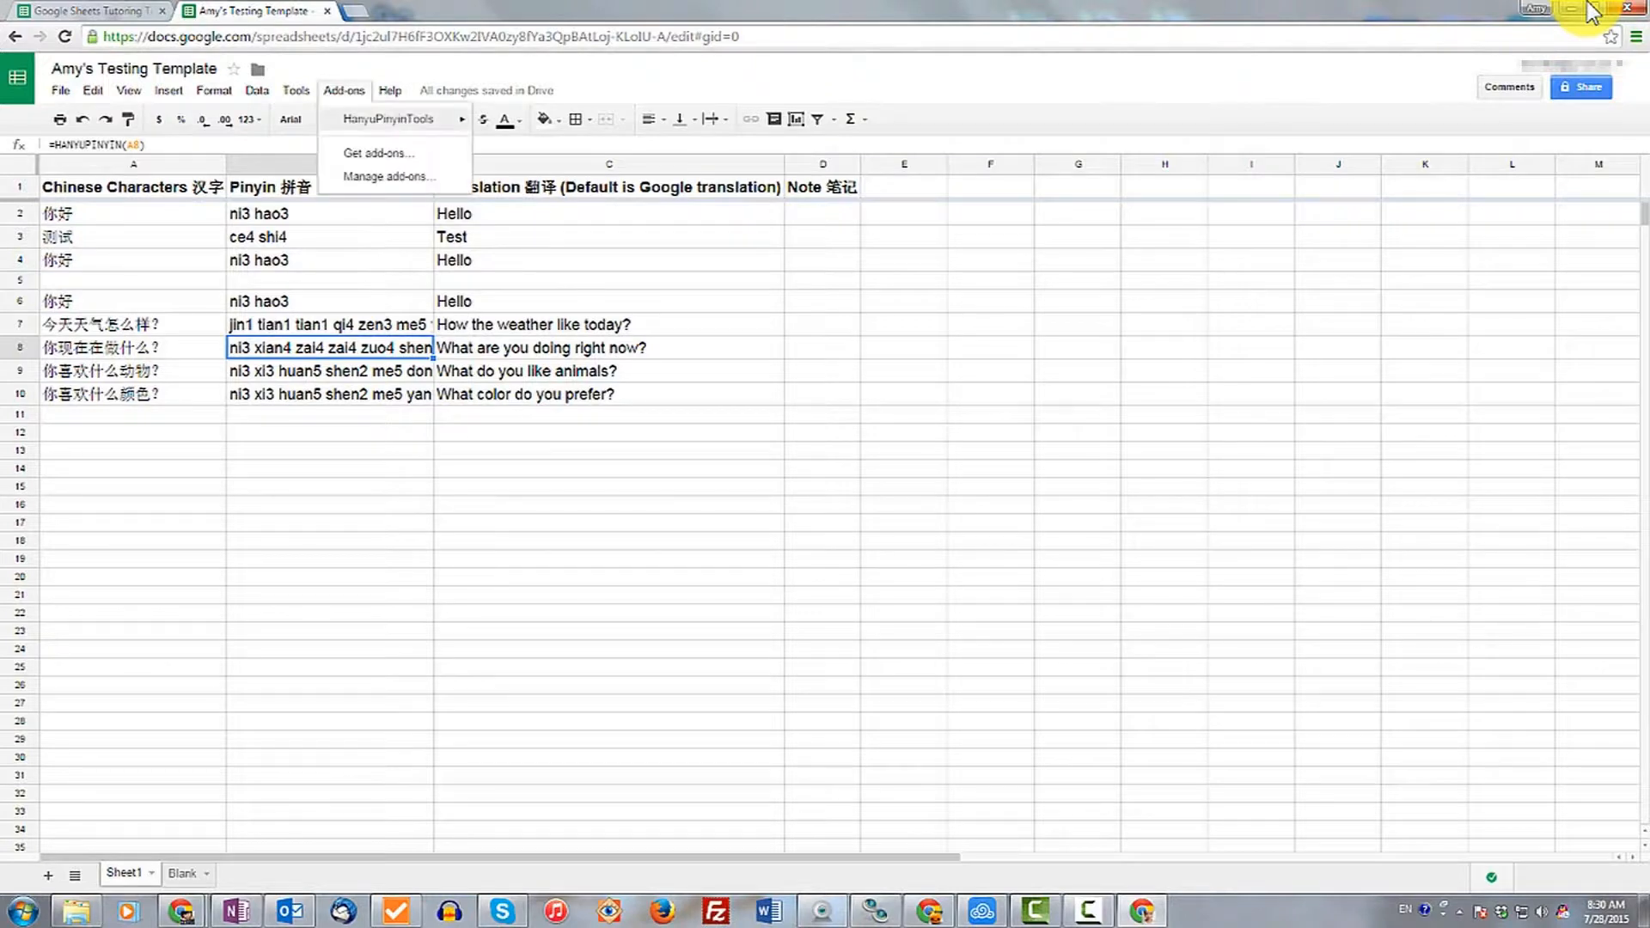
pyautogui.moveTo(388, 119)
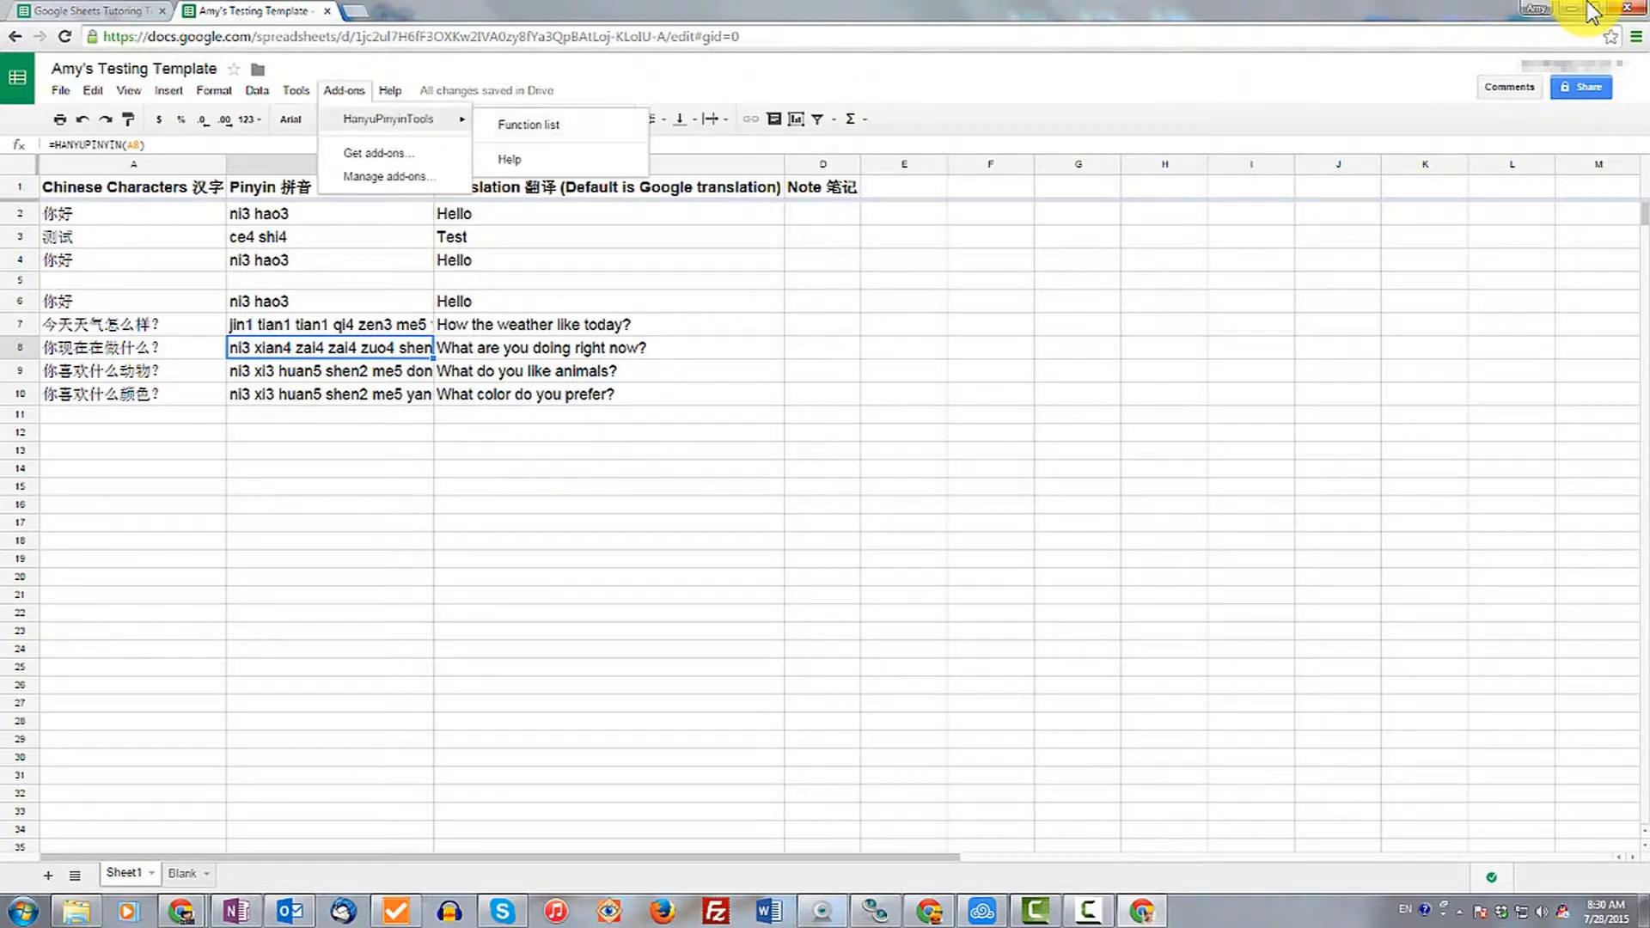
pyautogui.click(528, 124)
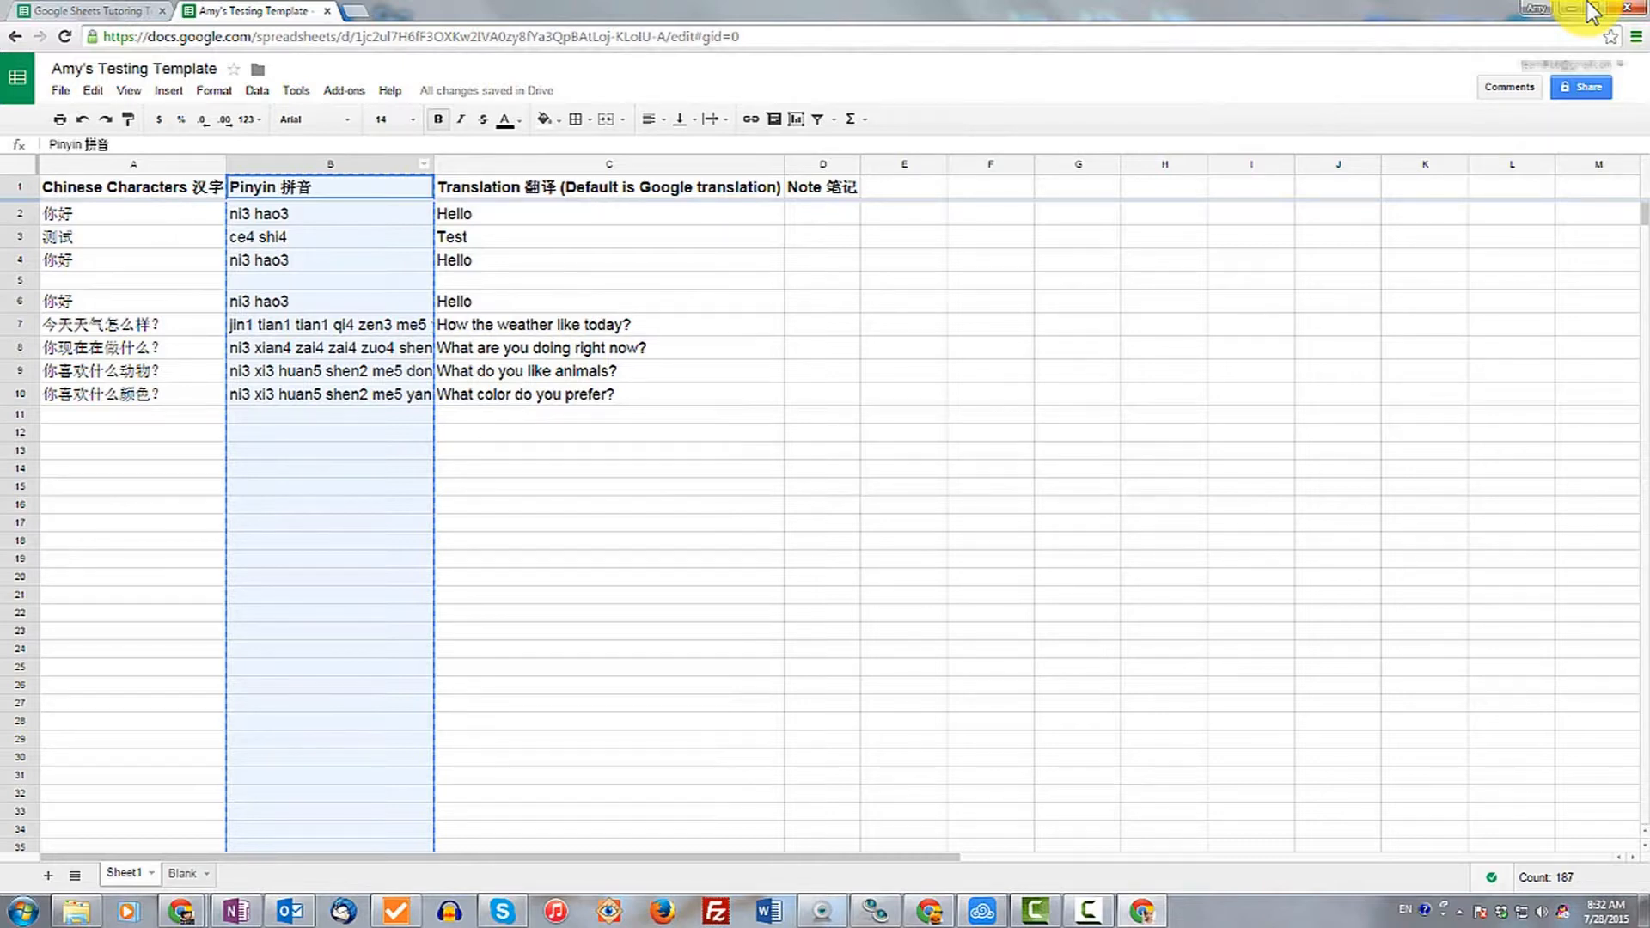
# Paste the copied Pinyin column into column E as values only, and compare its cells with the formulas.
pyautogui.click(904, 164)
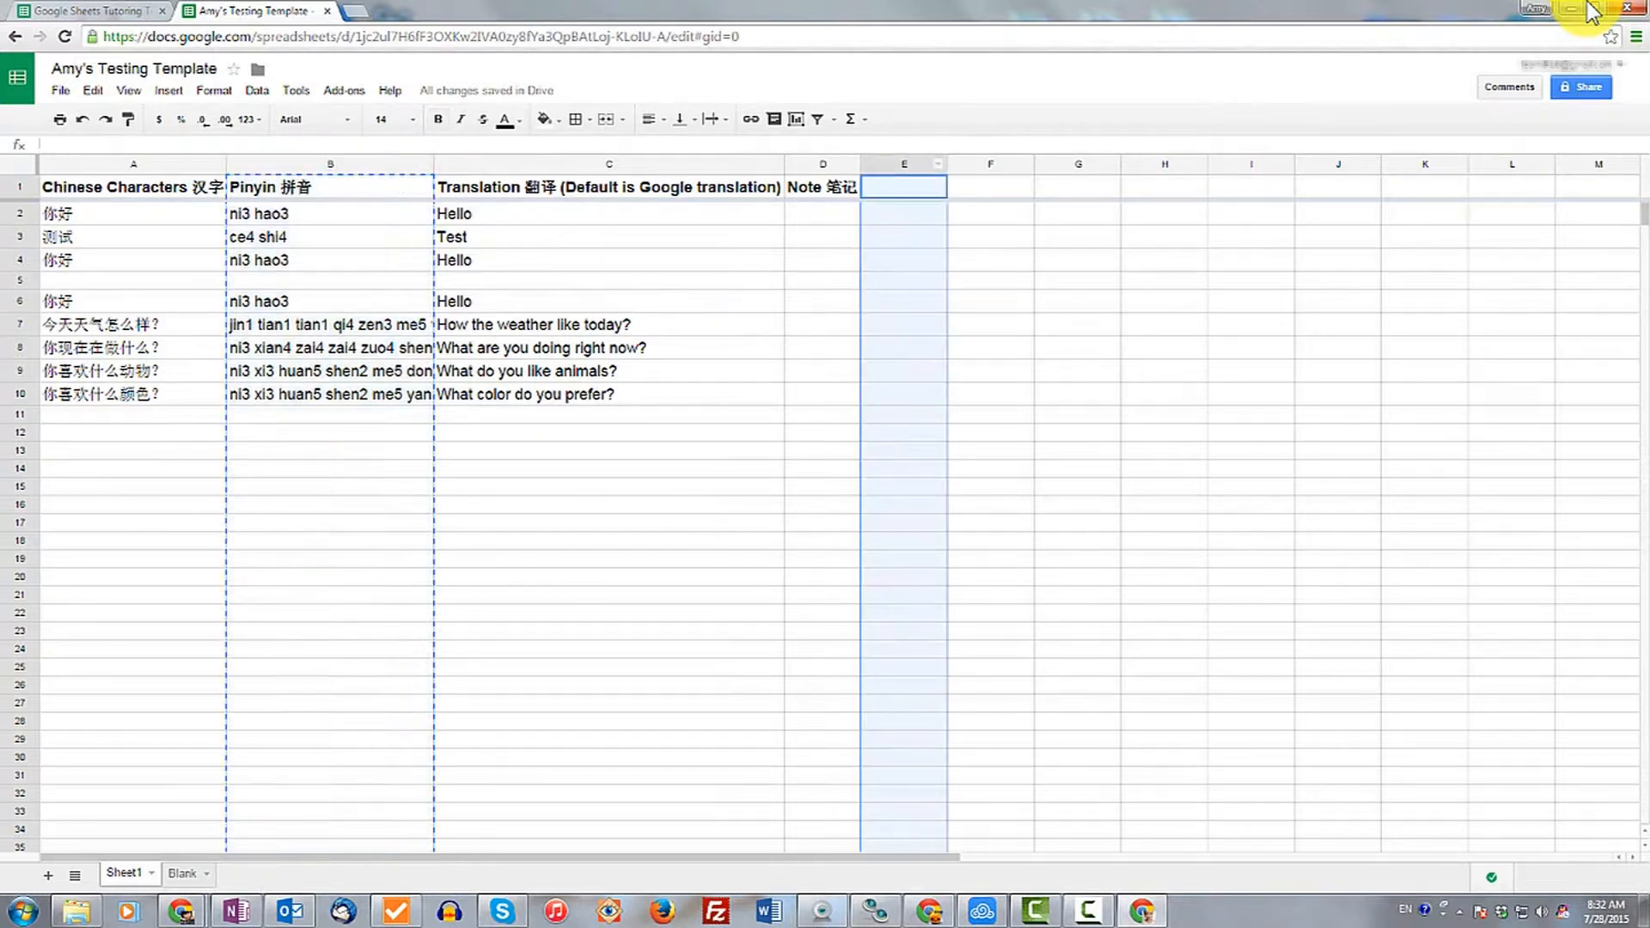
pyautogui.click(937, 164)
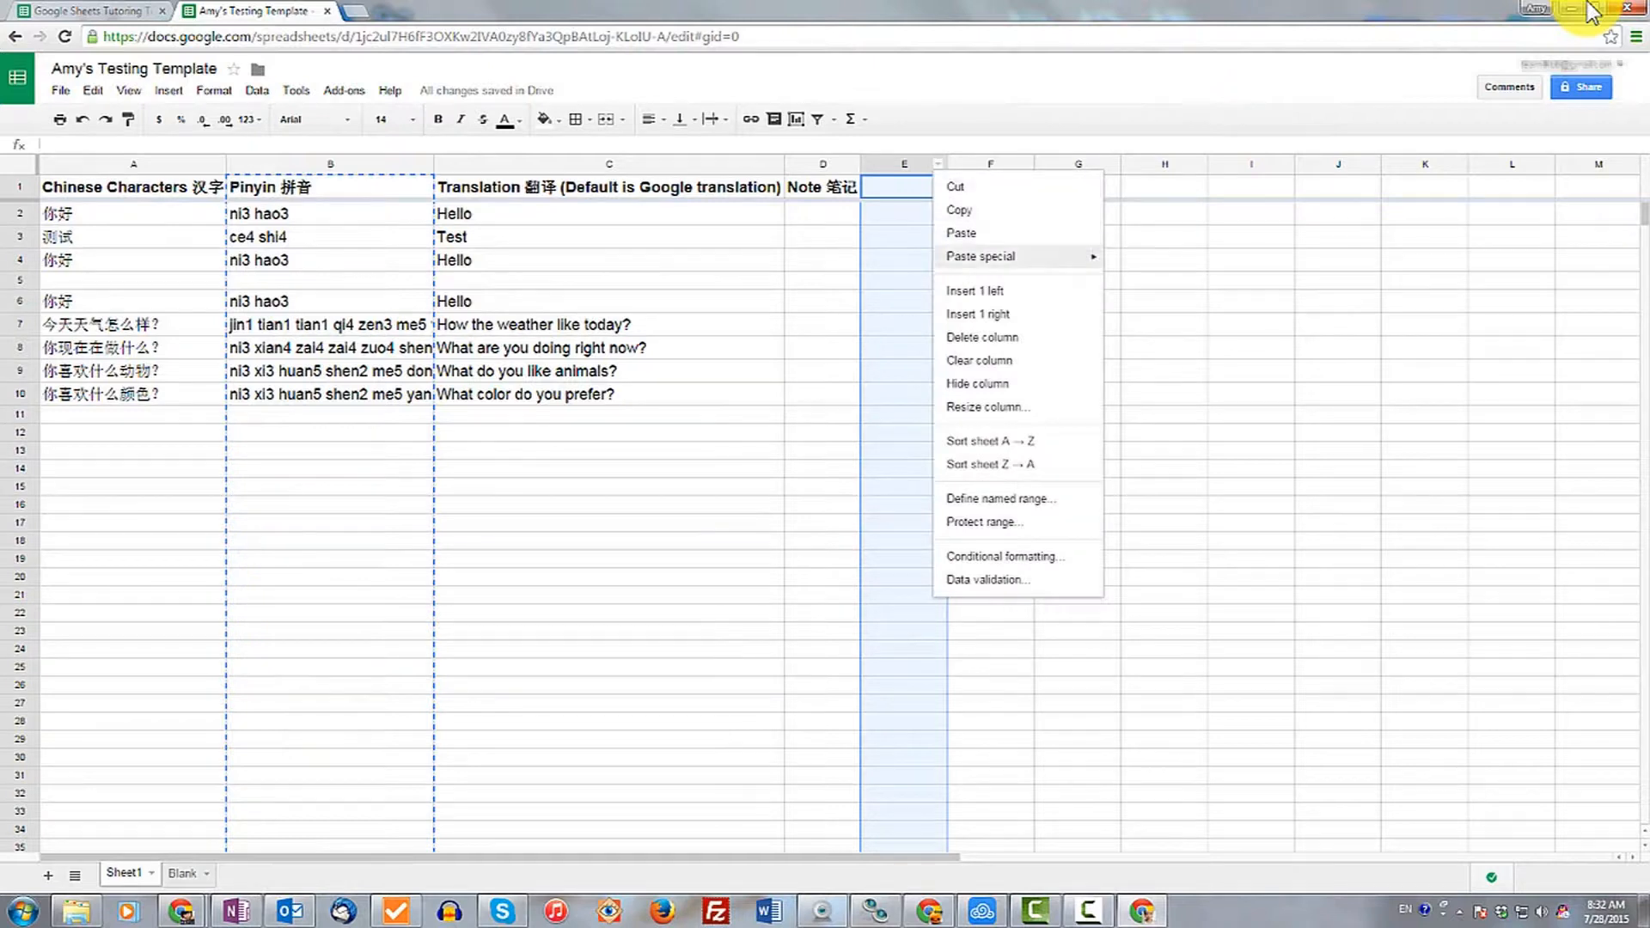
pyautogui.moveTo(996, 256)
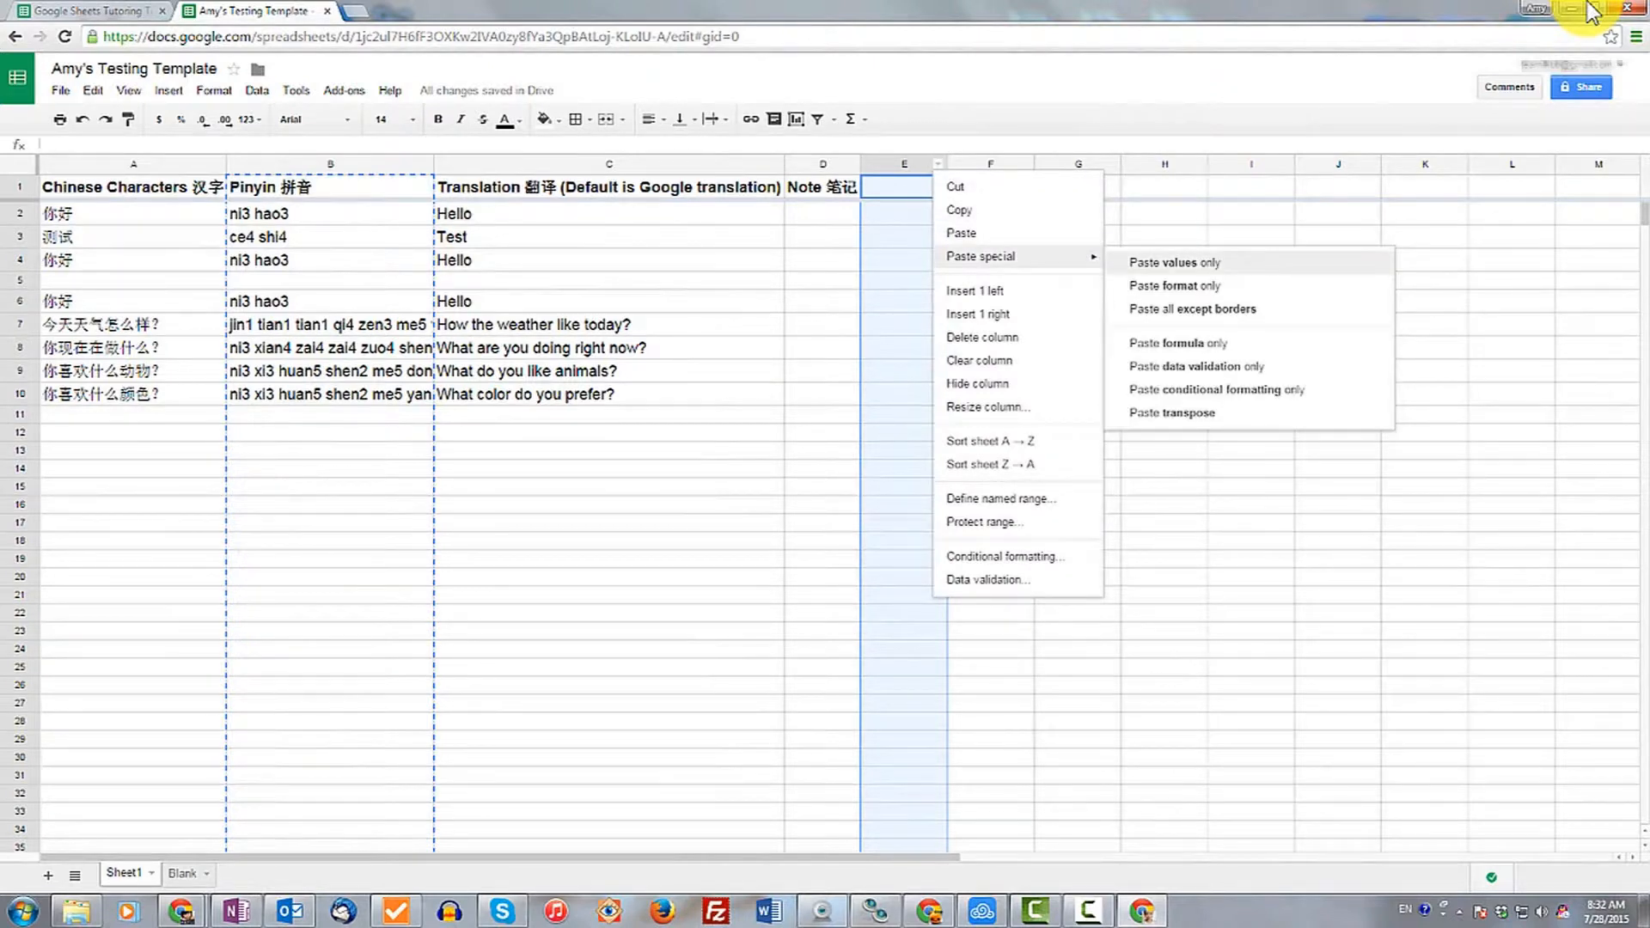
pyautogui.click(1174, 263)
pyautogui.click(330, 214)
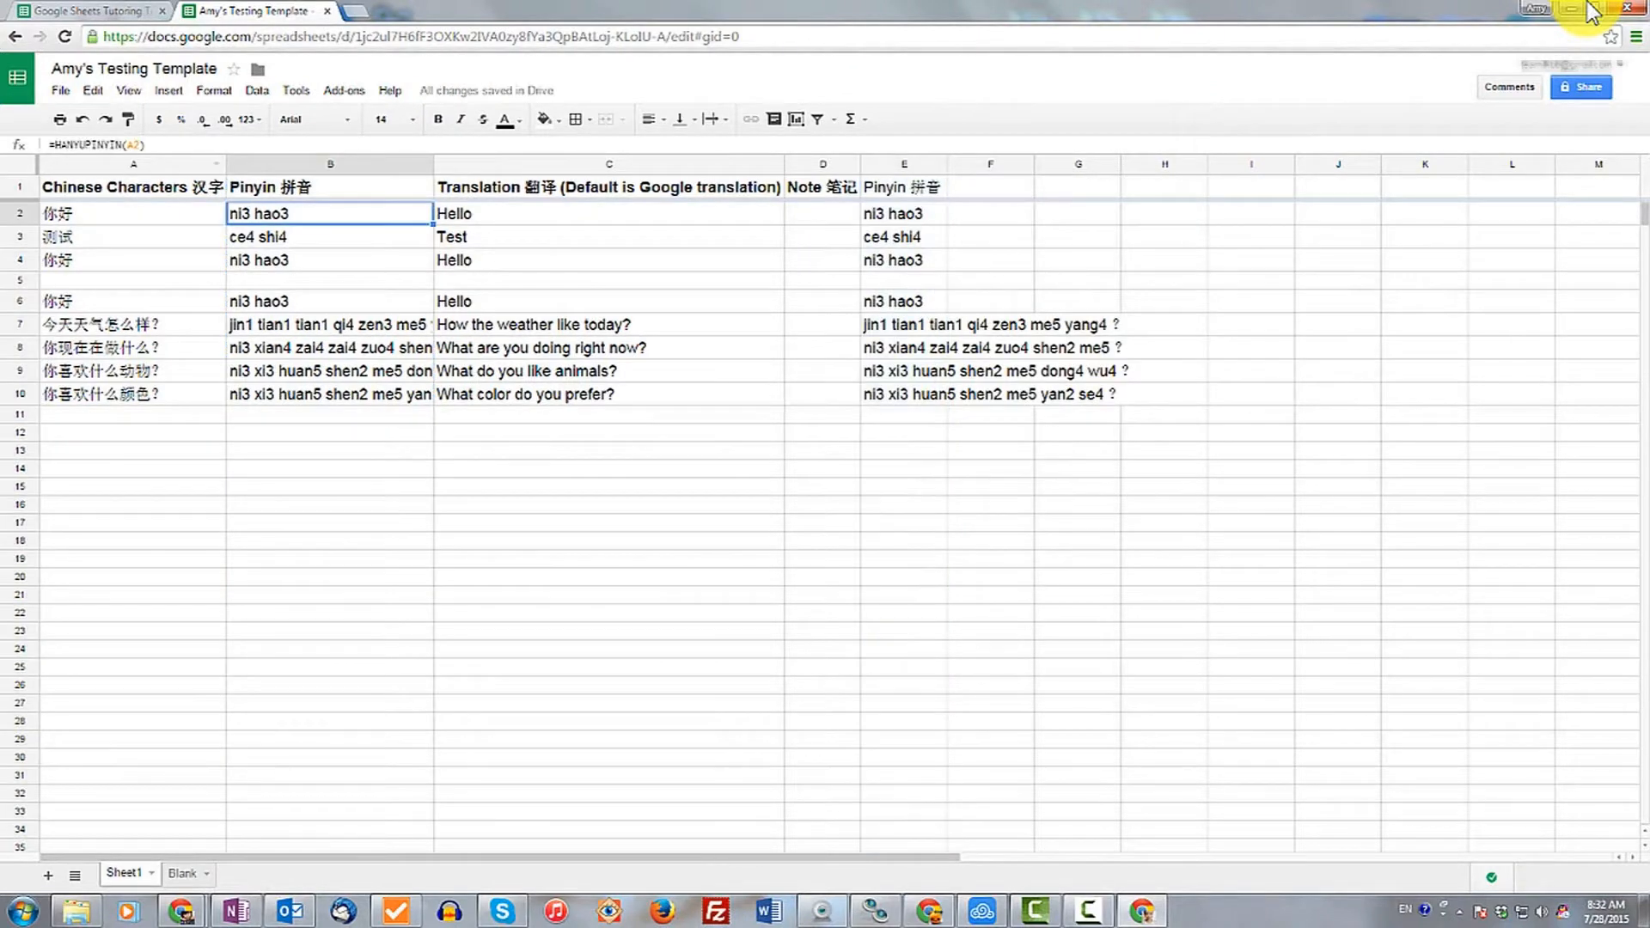
pyautogui.click(904, 214)
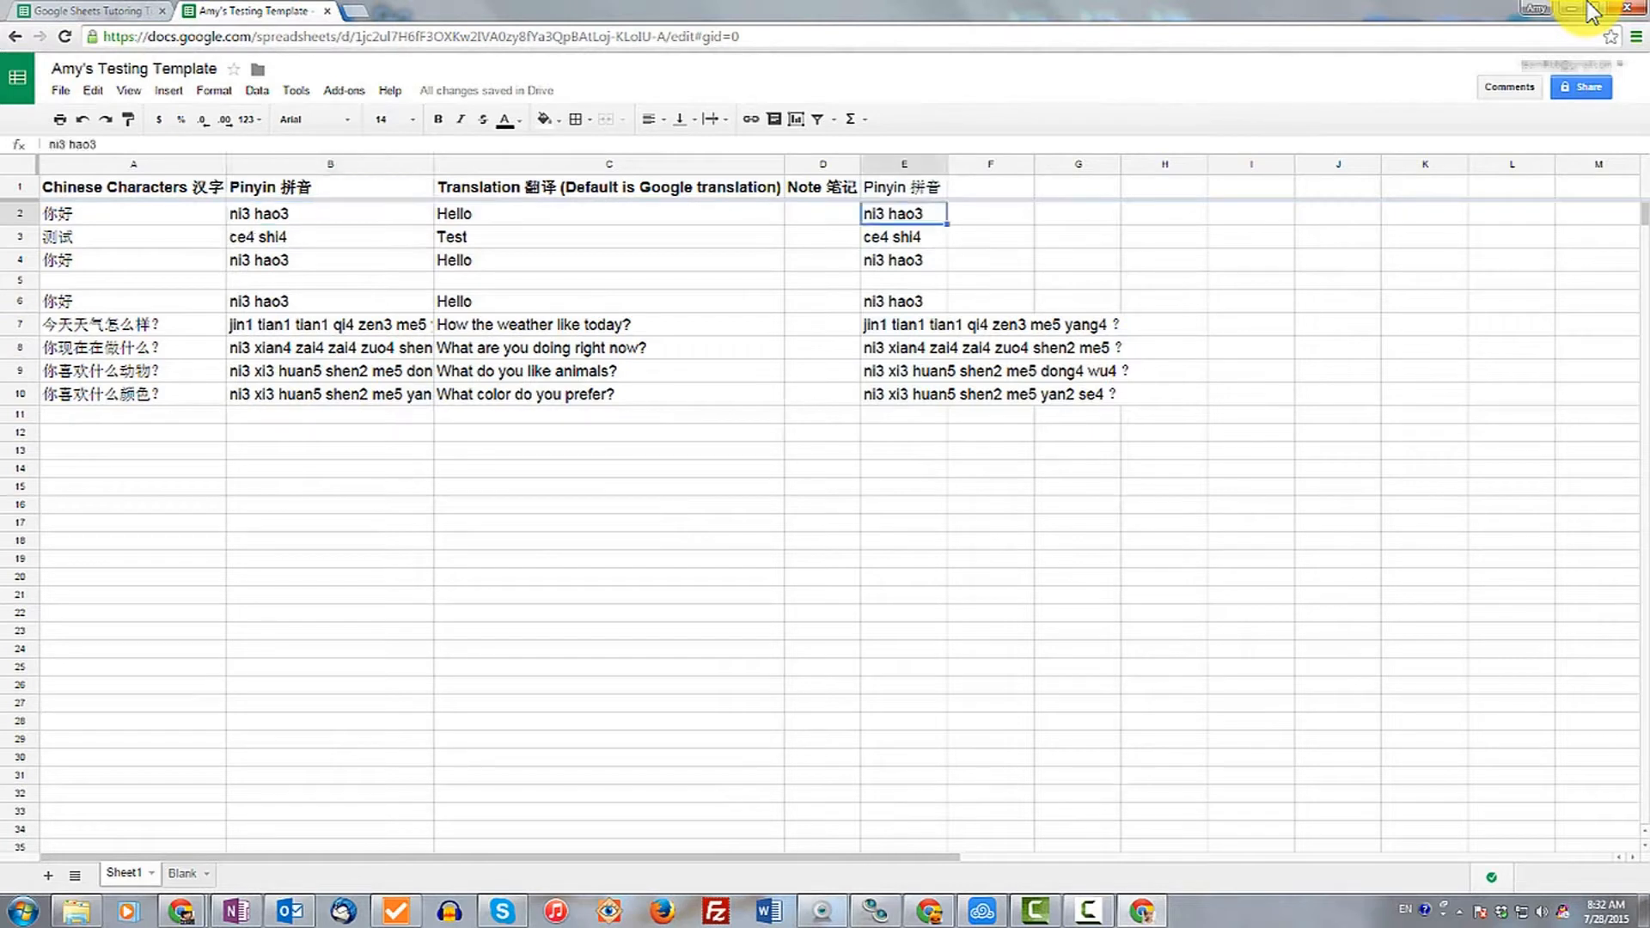